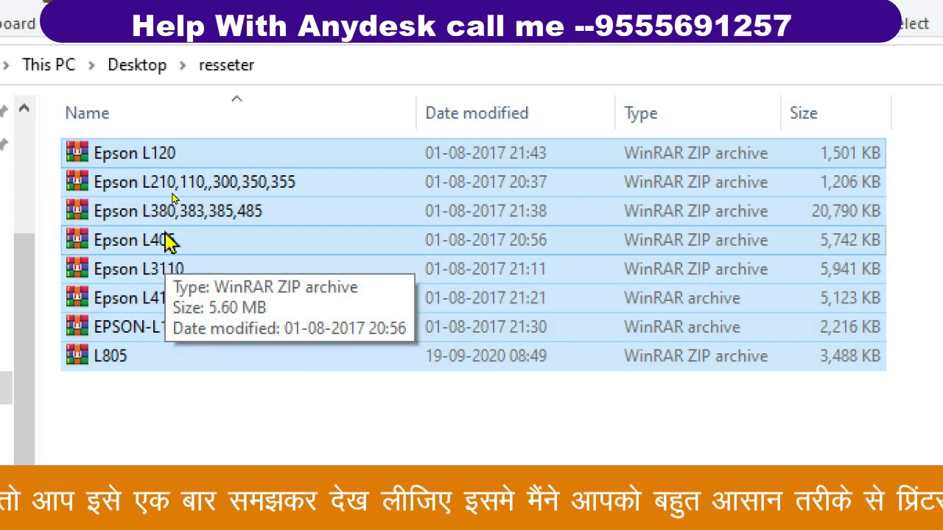
Open the management page of the EPSON L3110 Series printer in the Windows device settings.
left_click(190, 462)
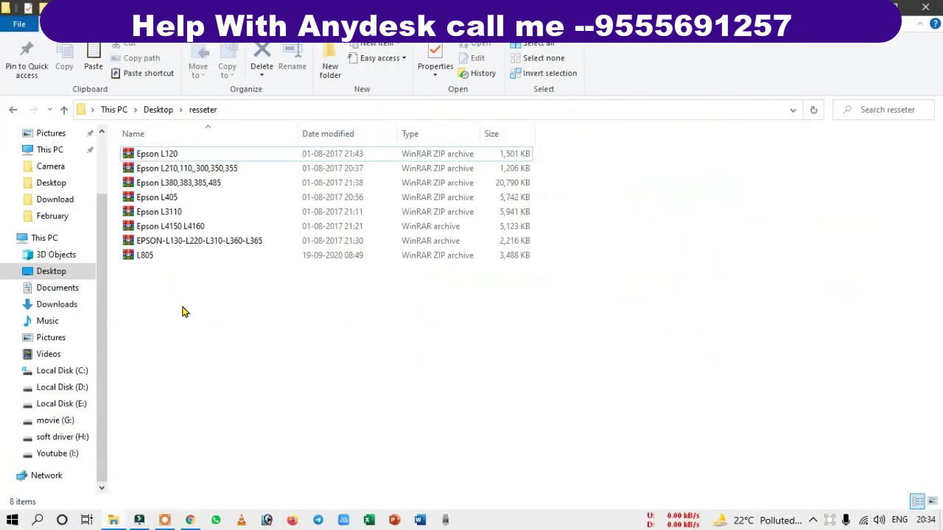
left_click(13, 520)
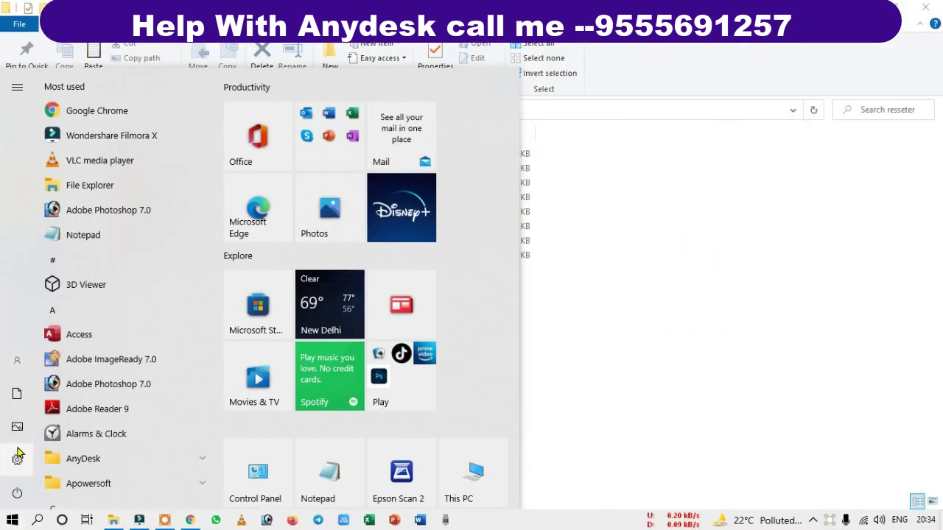
left_click(17, 461)
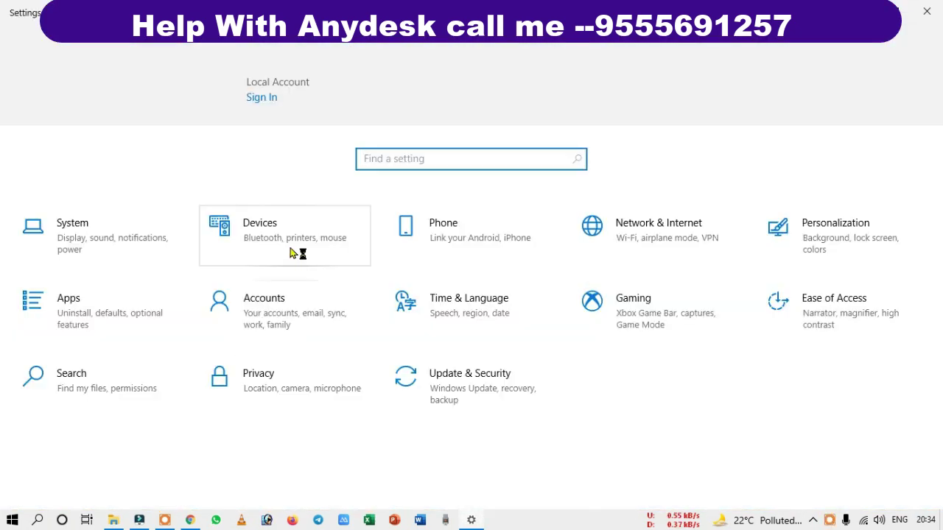
left_click(271, 249)
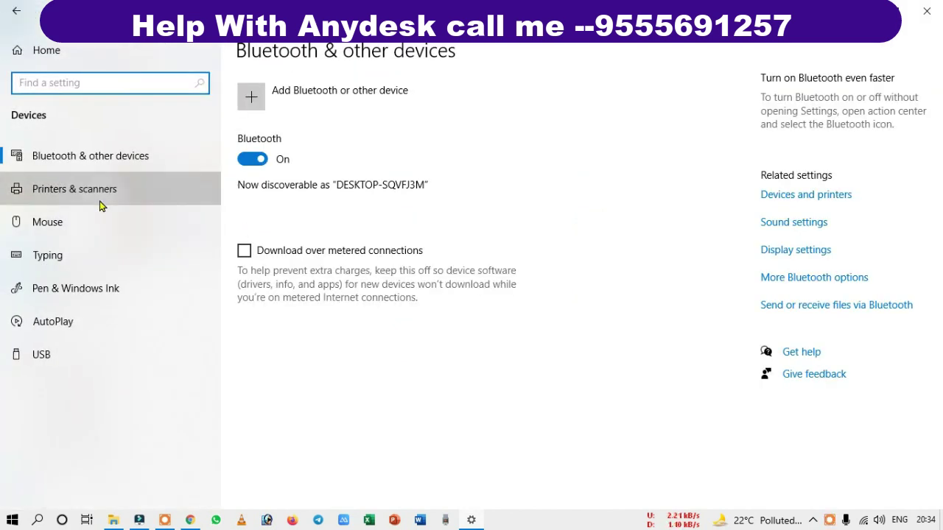
left_click(185, 190)
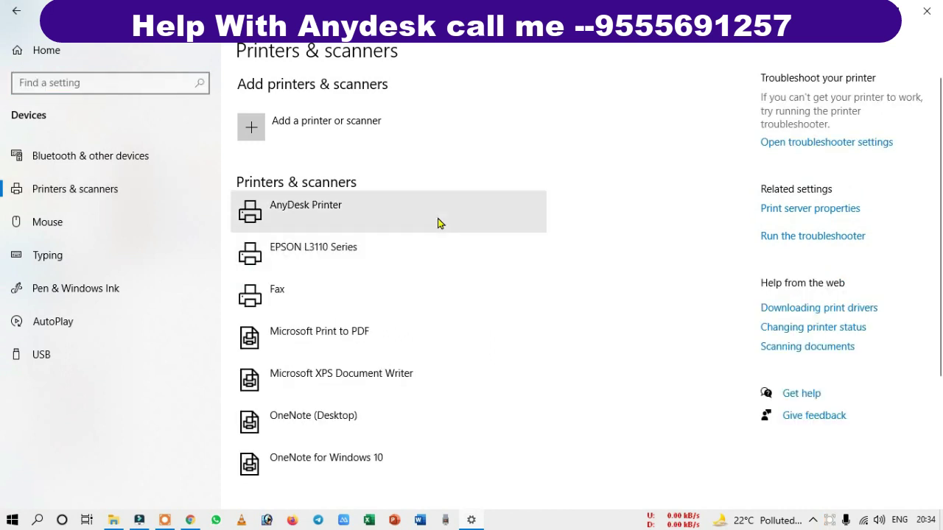
left_click(295, 252)
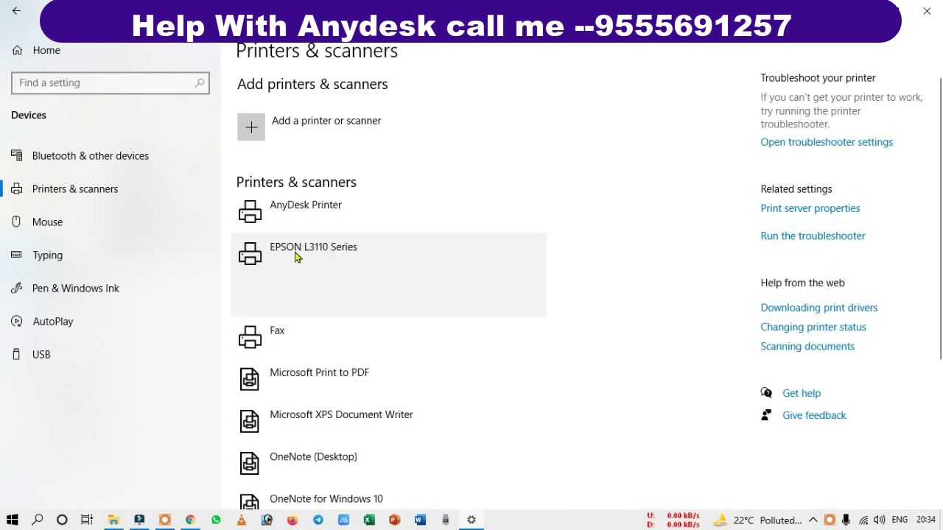
left_click(413, 301)
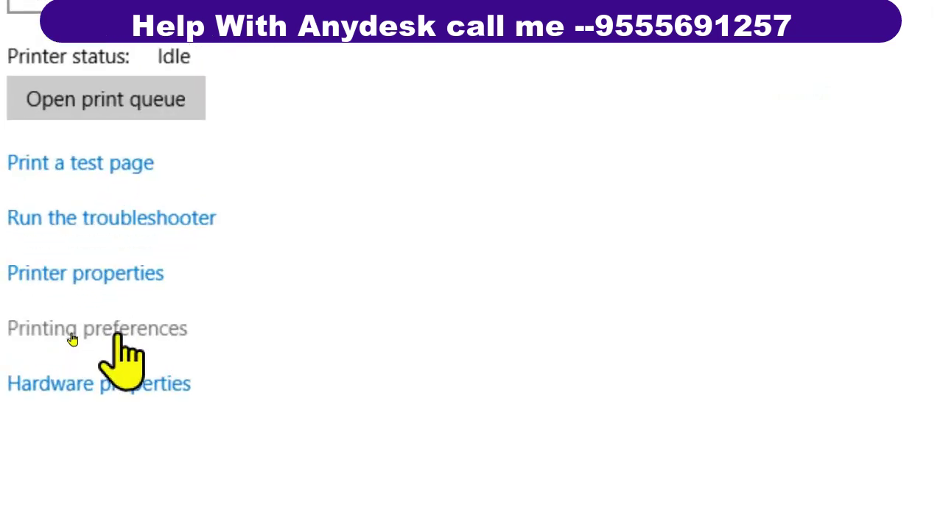
Check the printer in EPSON Status Monitor 3 from its printing preferences, and close both windows.
left_click(72, 338)
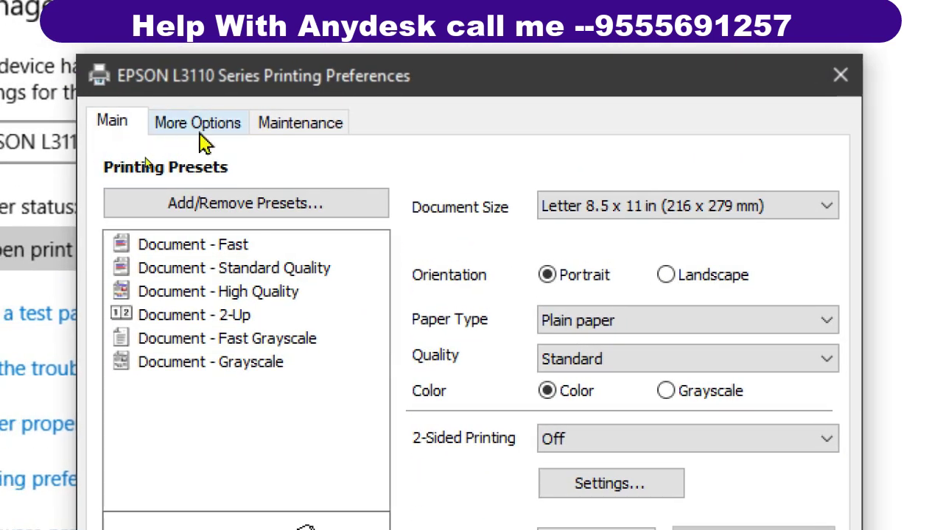
left_click(315, 134)
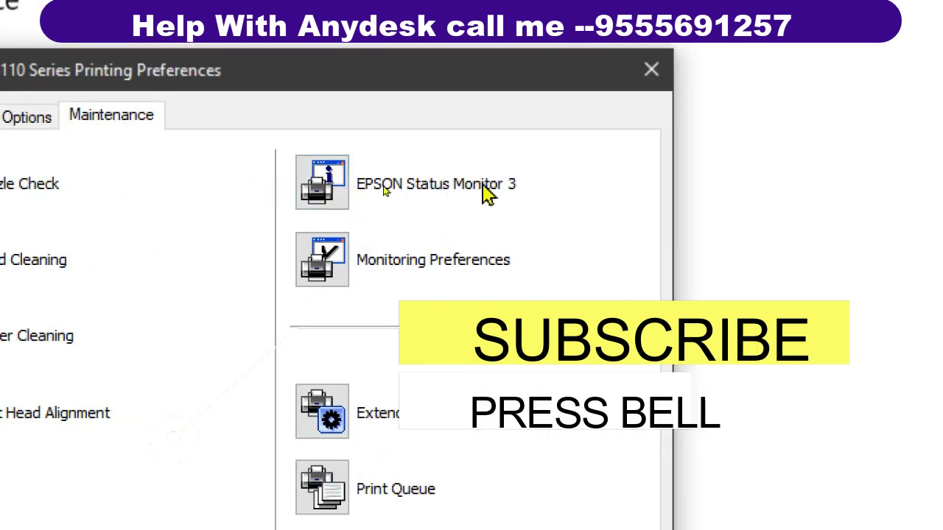
left_click(321, 184)
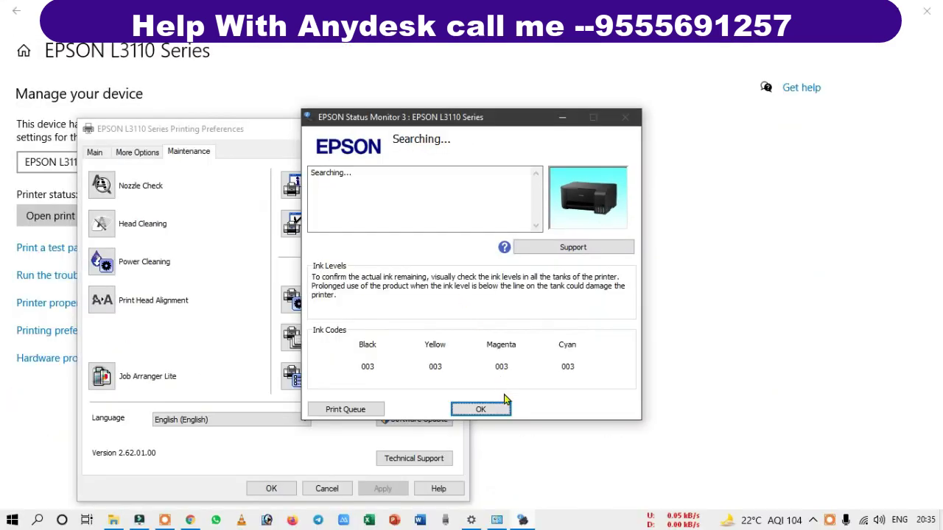
left_click(480, 409)
left_click(453, 128)
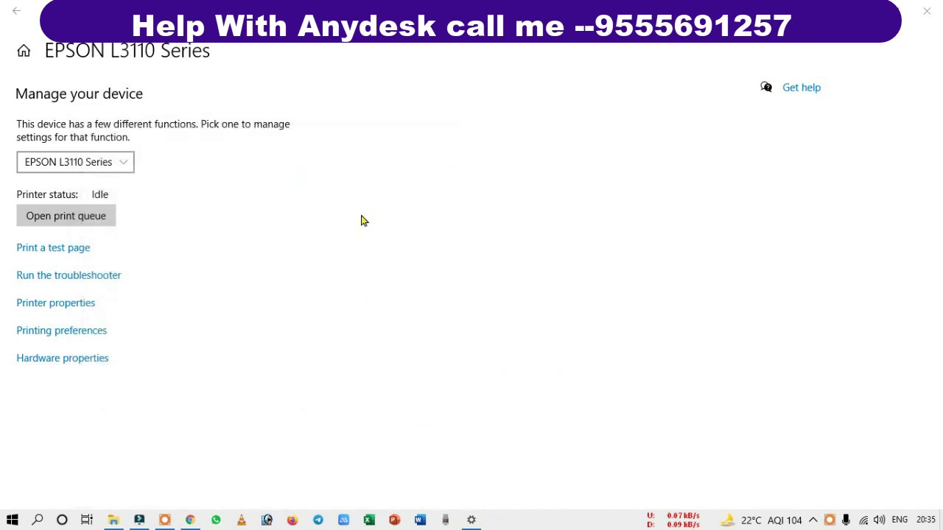
Extract the Epson L4150 L4160 archive into a folder of the same name inside the resseter folder.
left_click(113, 520)
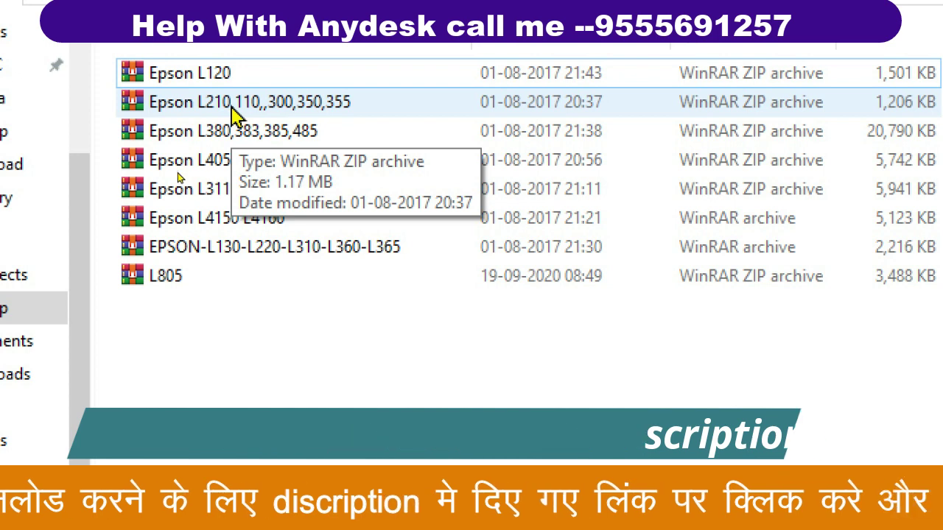
double_click(252, 227)
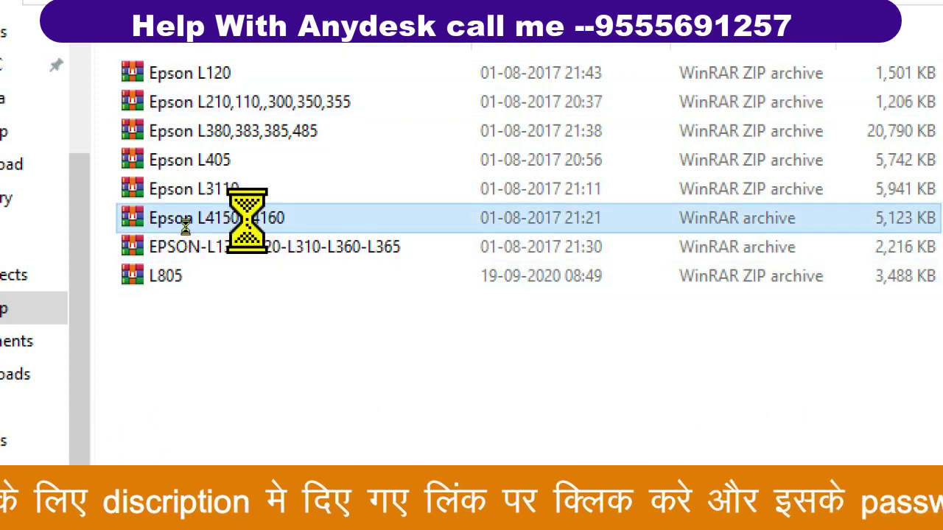
right_click(251, 227)
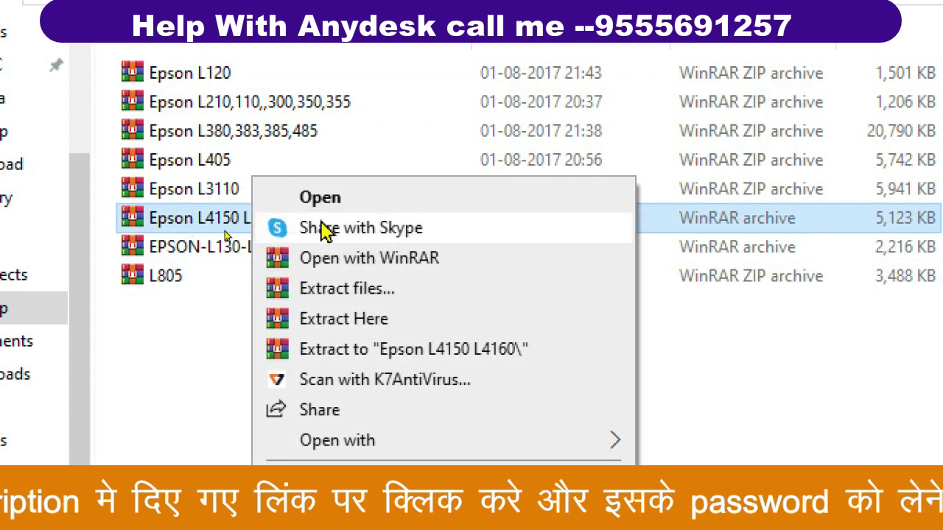
left_click(344, 285)
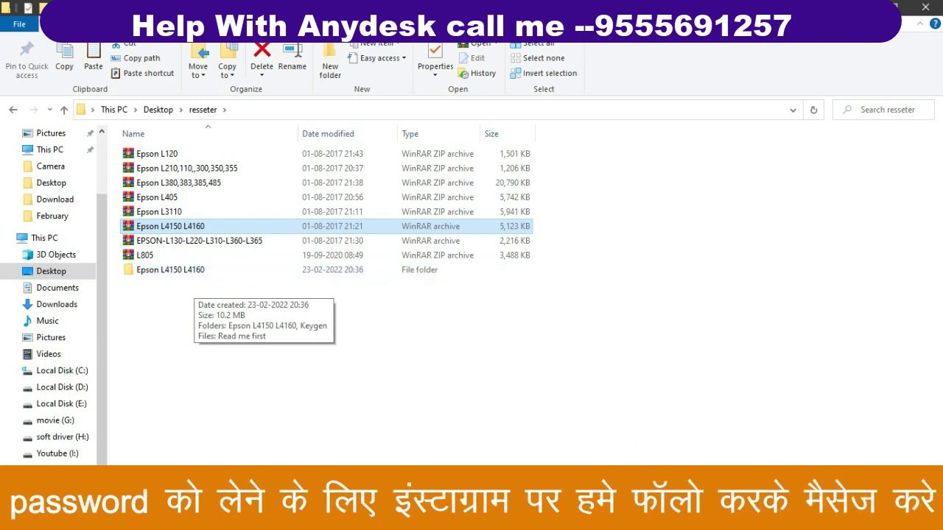
Look at the K7AntiVirus Premium options among the hidden background programs and dismiss them.
right_click(736, 519)
key("Escape")
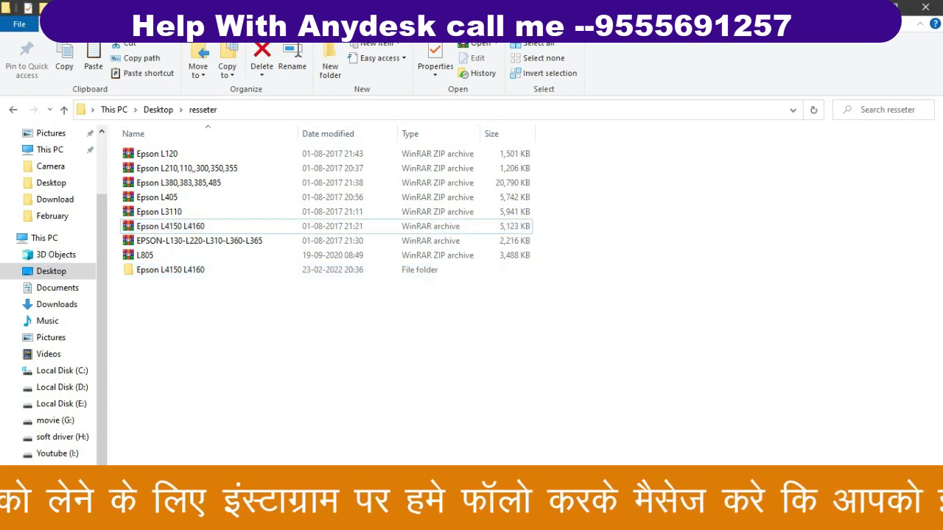
left_click(813, 519)
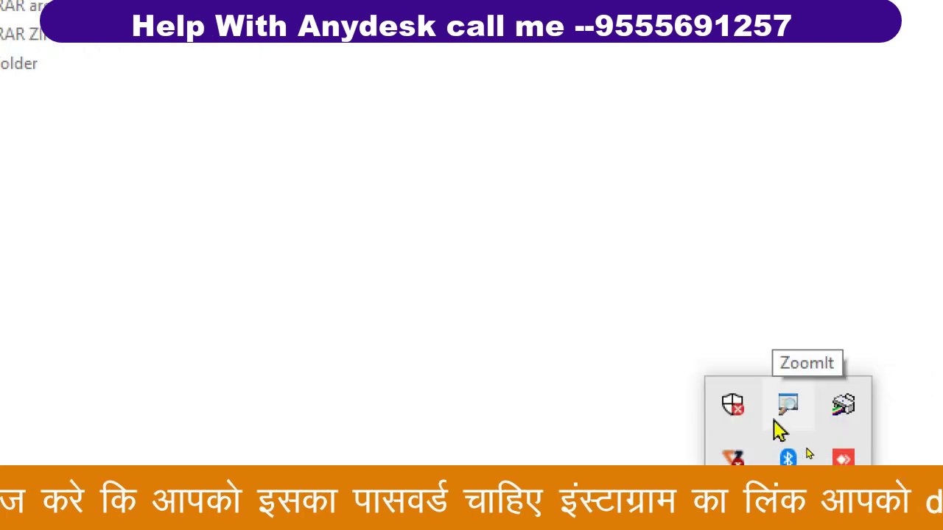
right_click(732, 401)
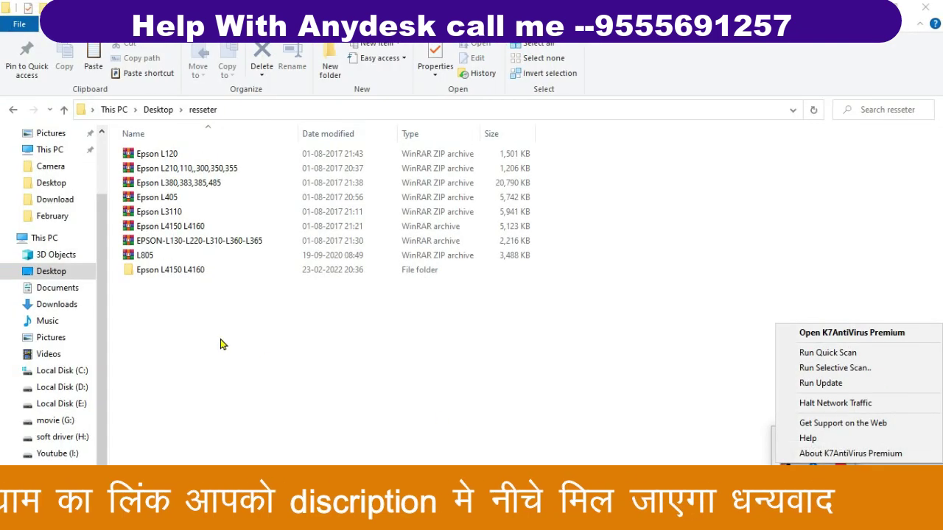
left_click(221, 339)
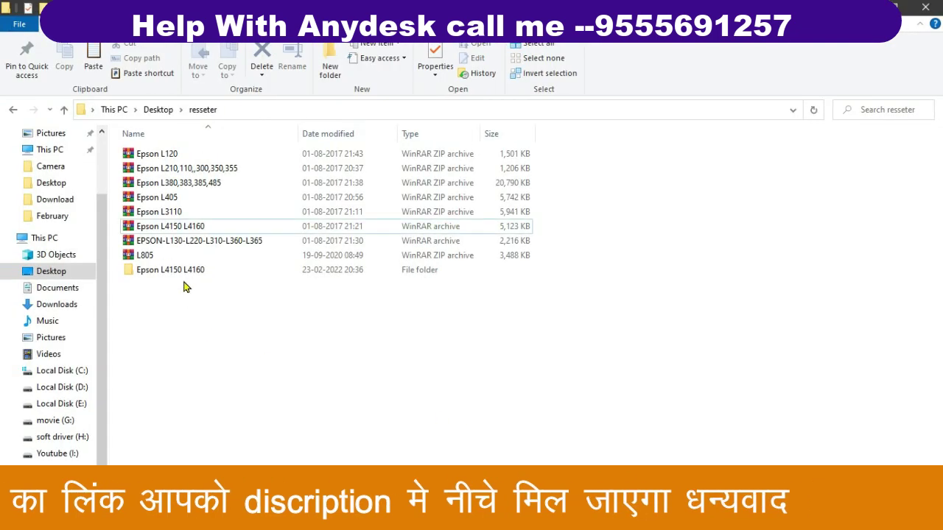
Read the contact details in the Read me first file of the extracted Epson L4150 L4160 folder and close the file.
double_click(165, 272)
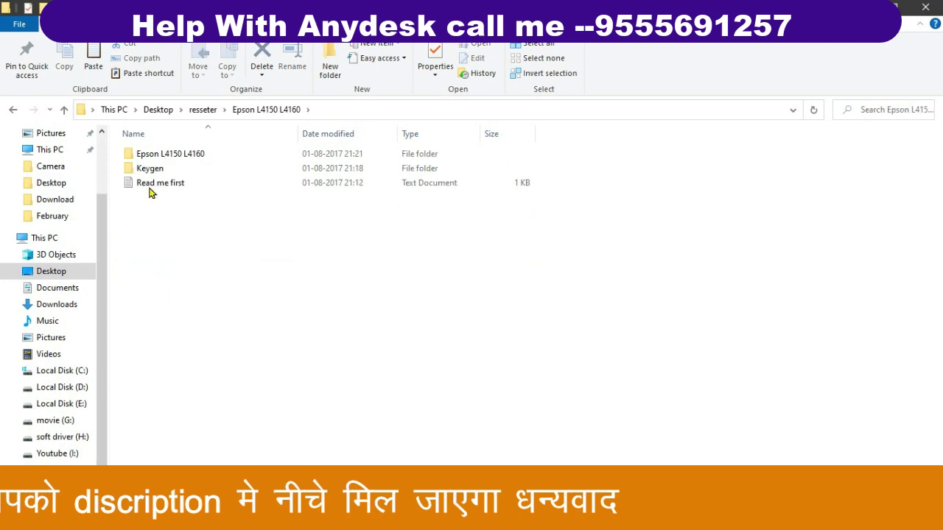
double_click(150, 188)
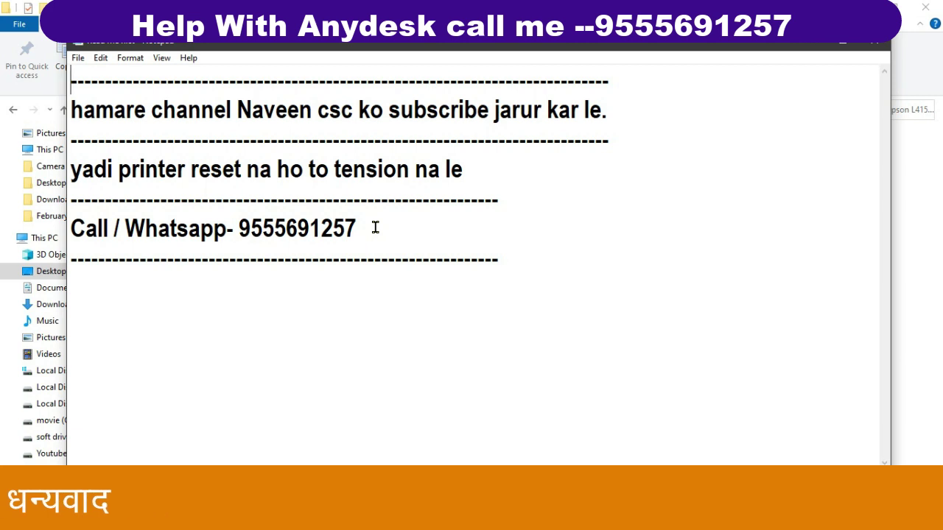
left_click(375, 229)
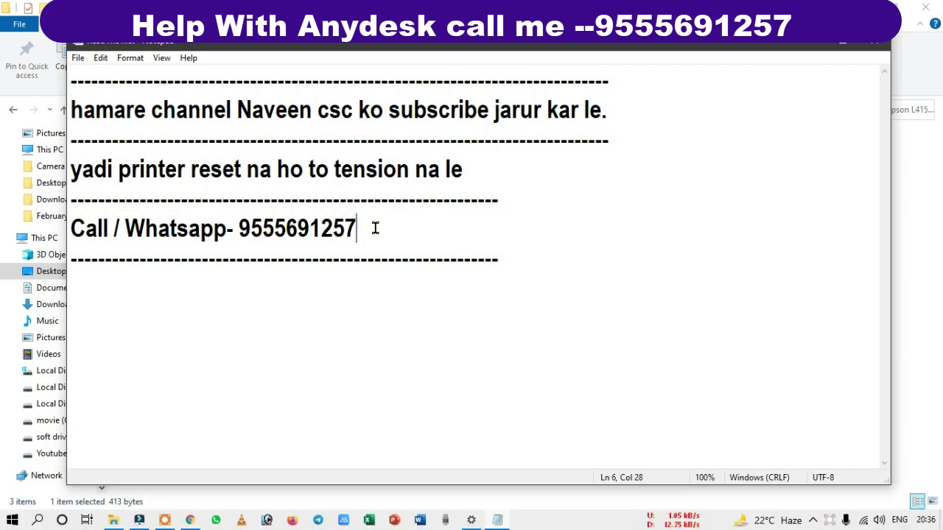
left_click_drag(375, 228, 237, 229)
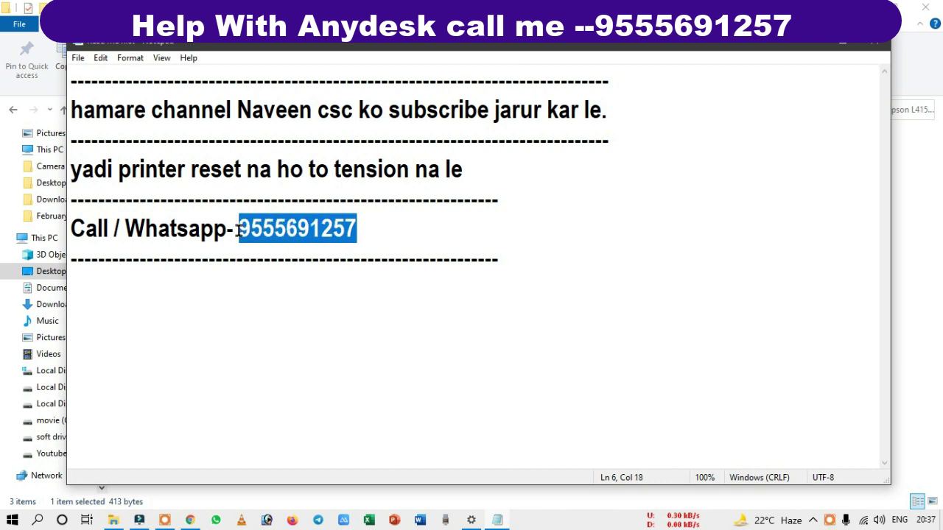
left_click(387, 276)
left_click(368, 227)
left_click_drag(357, 228, 243, 229)
left_click(447, 227)
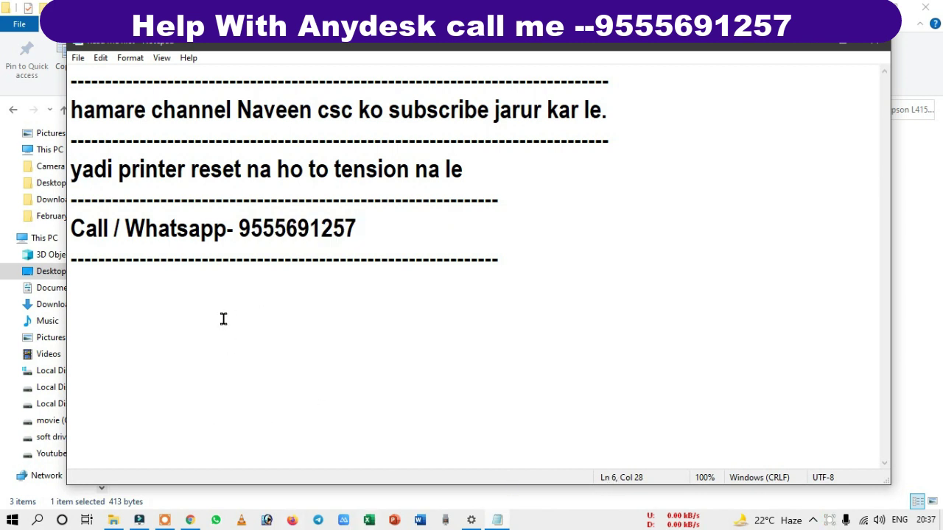
left_click(882, 49)
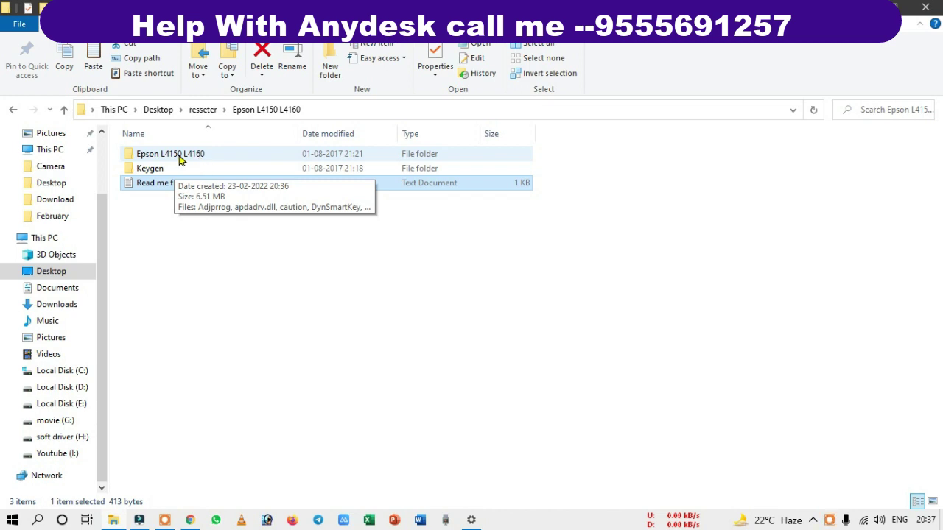
Look through the files in the inner Epson L4150 L4160 folder and return to the resseter folder.
double_click(211, 157)
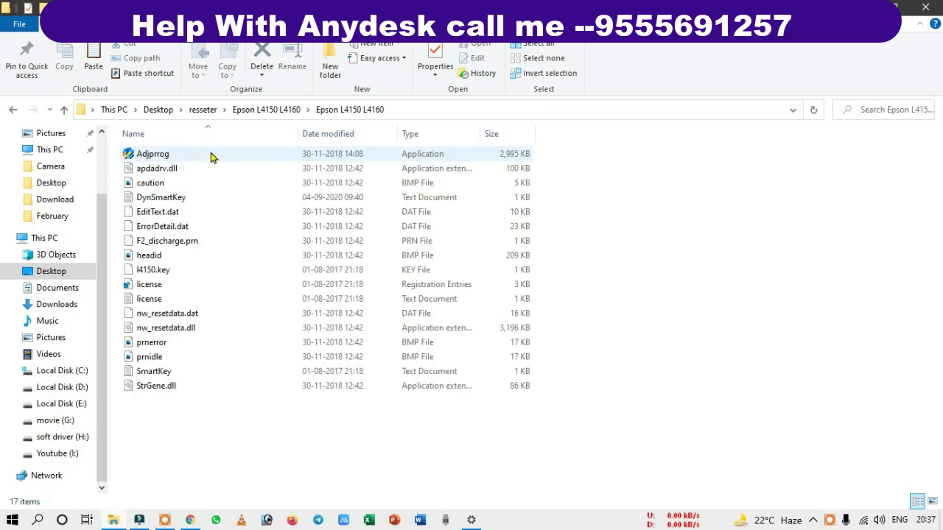
left_click_drag(191, 391, 205, 374)
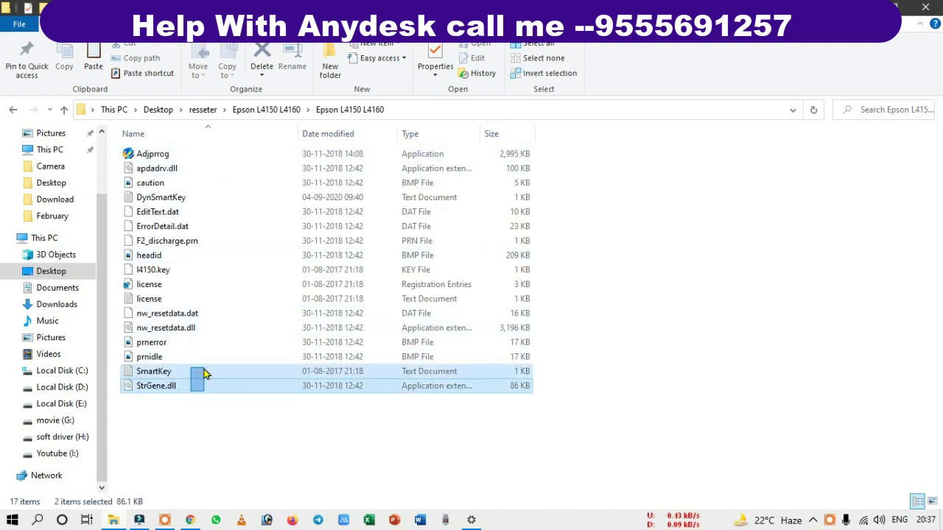
left_click(181, 442)
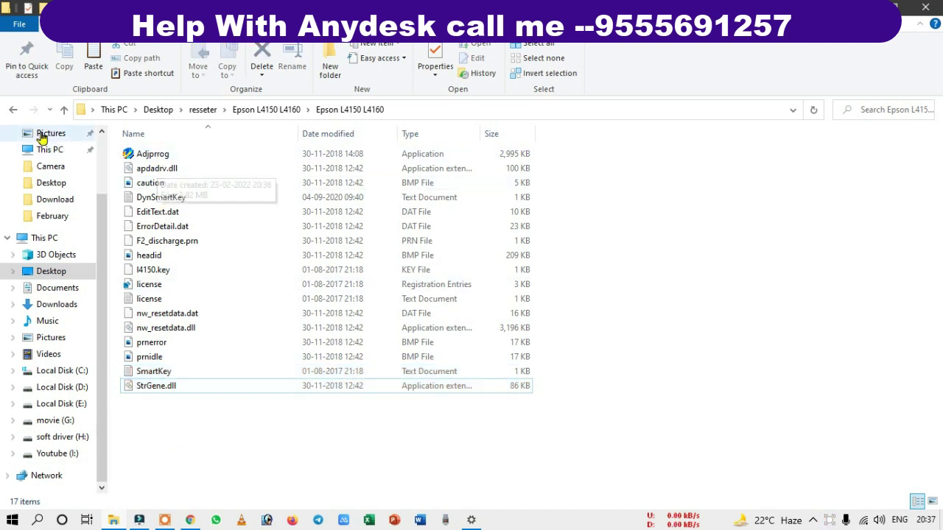
left_click(15, 111)
left_click(14, 111)
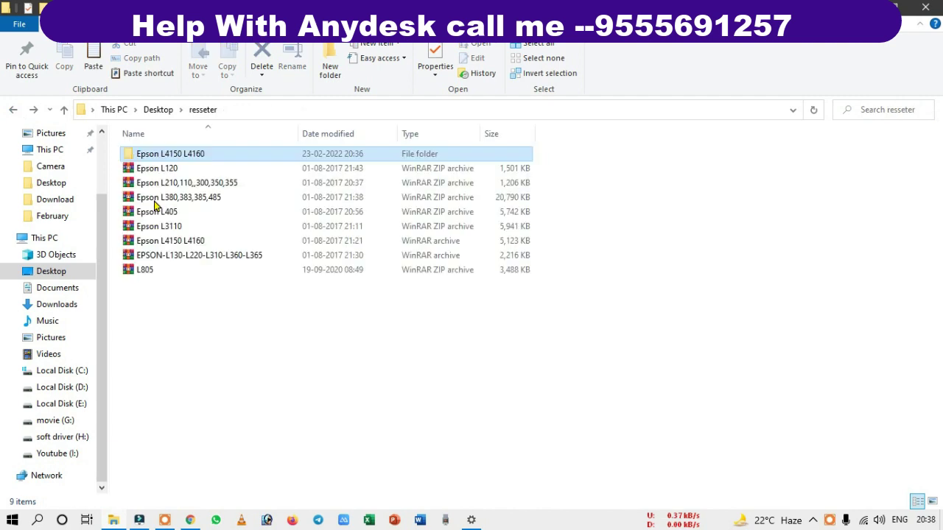
Try to run the Adjprrog application from the inner Epson L4150 L4160 folder, and go back to the parent folder.
double_click(195, 157)
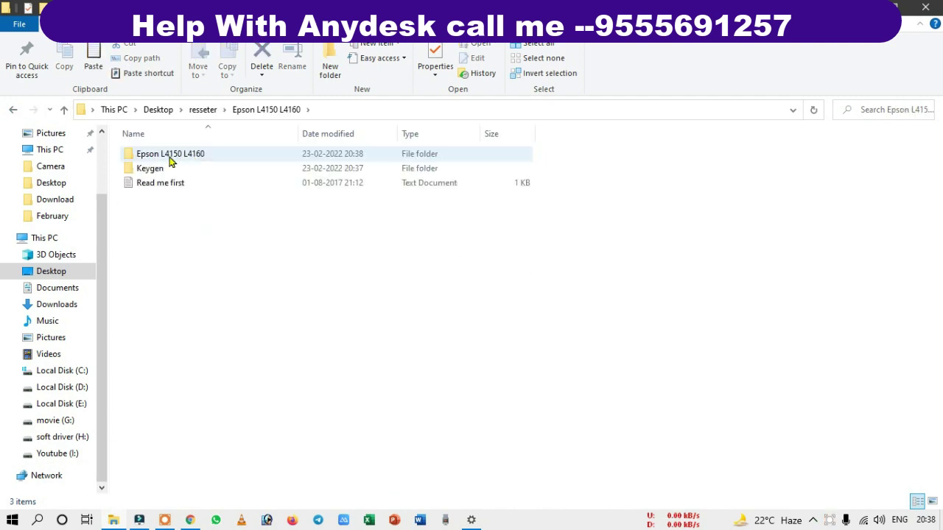
double_click(184, 158)
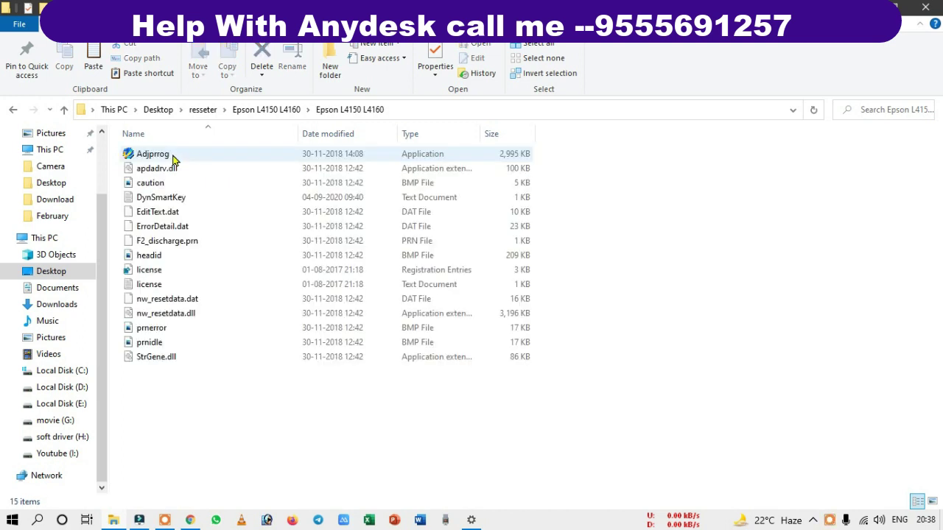
double_click(183, 154)
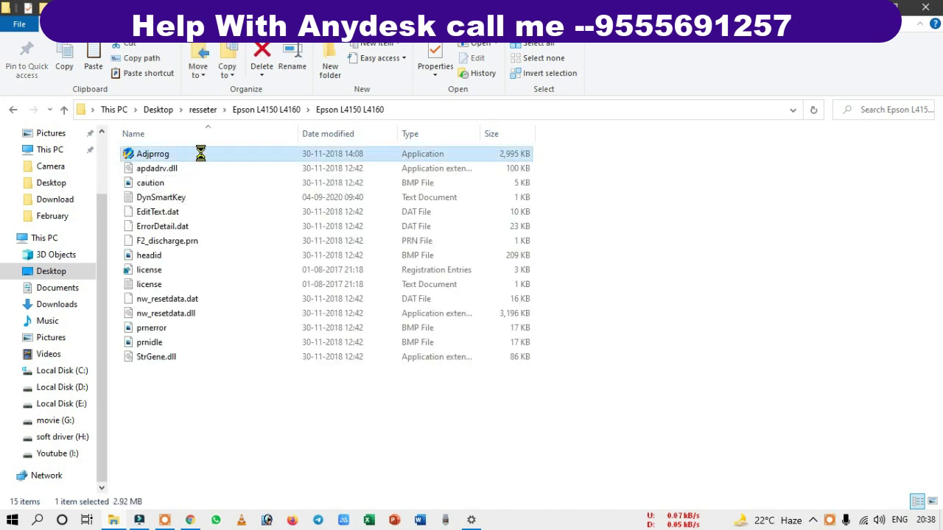
right_click(200, 153)
left_click(253, 157)
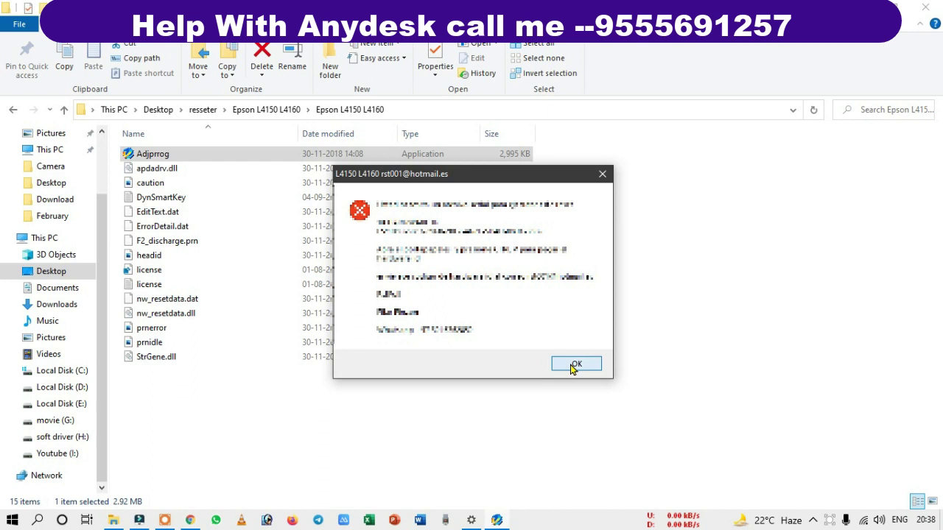
left_click(575, 365)
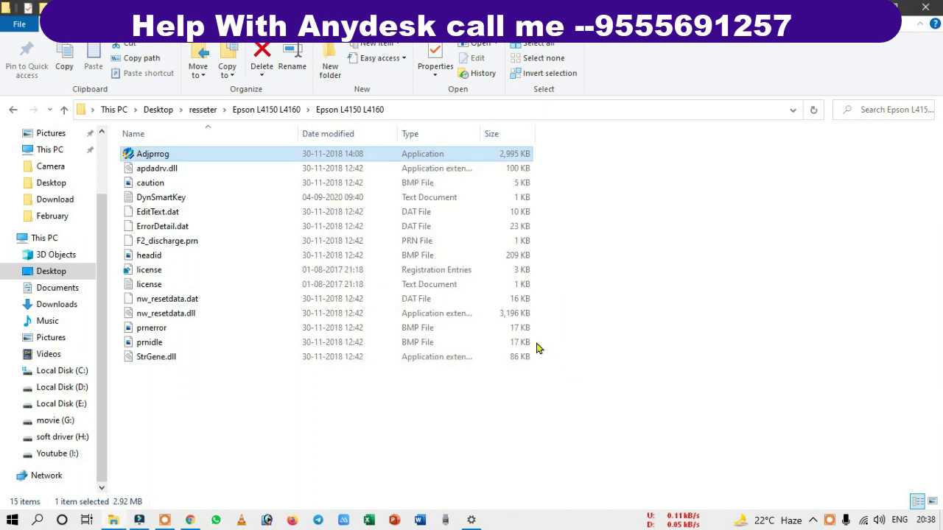
key("BackSpace")
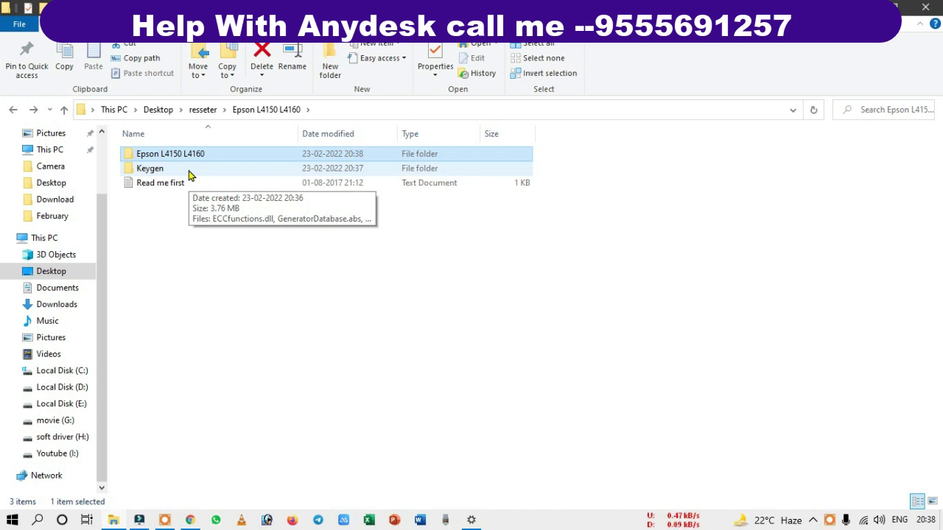
Run the WLGen_L4150 L4160 RSTFULL application from the Keygen folder.
left_click(189, 174)
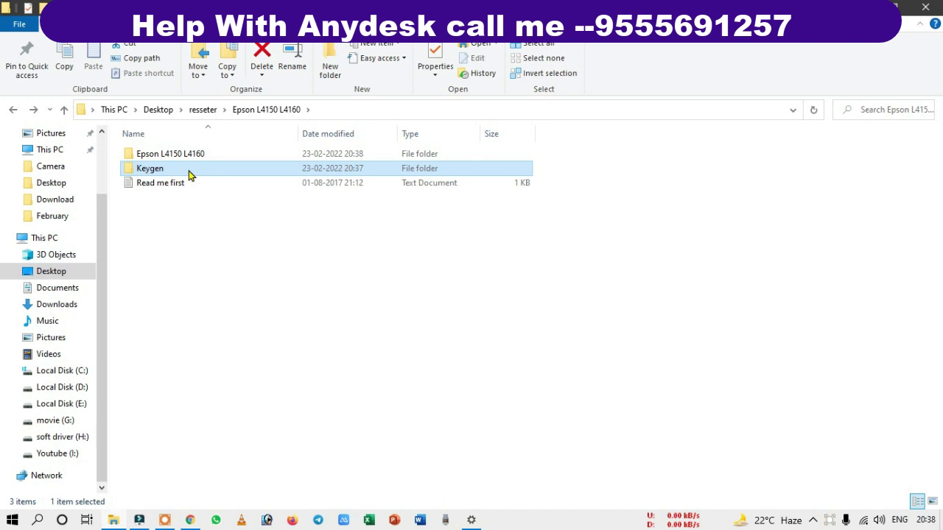
double_click(189, 175)
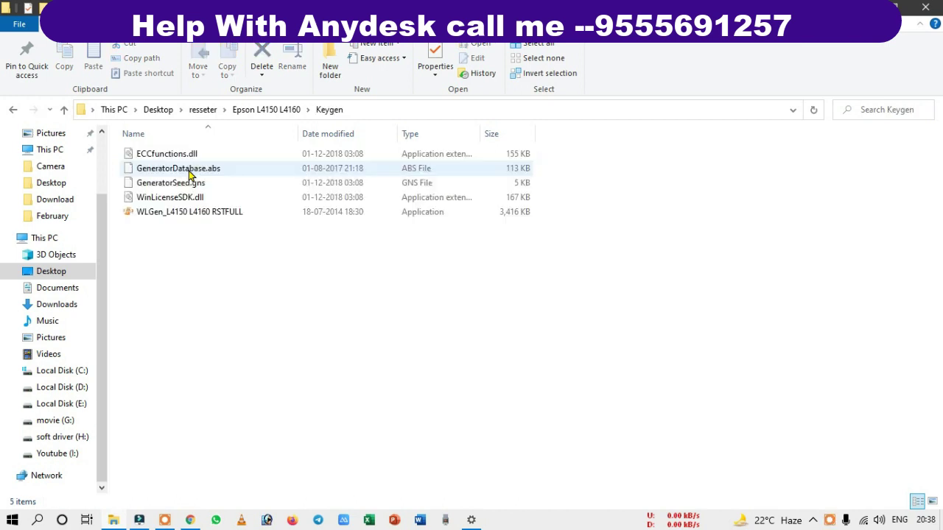
left_click(173, 219)
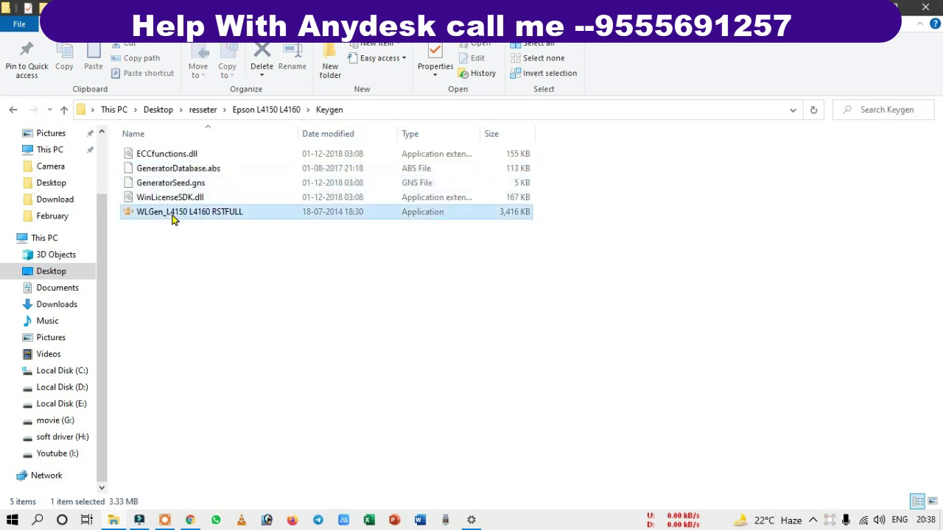
right_click(173, 220)
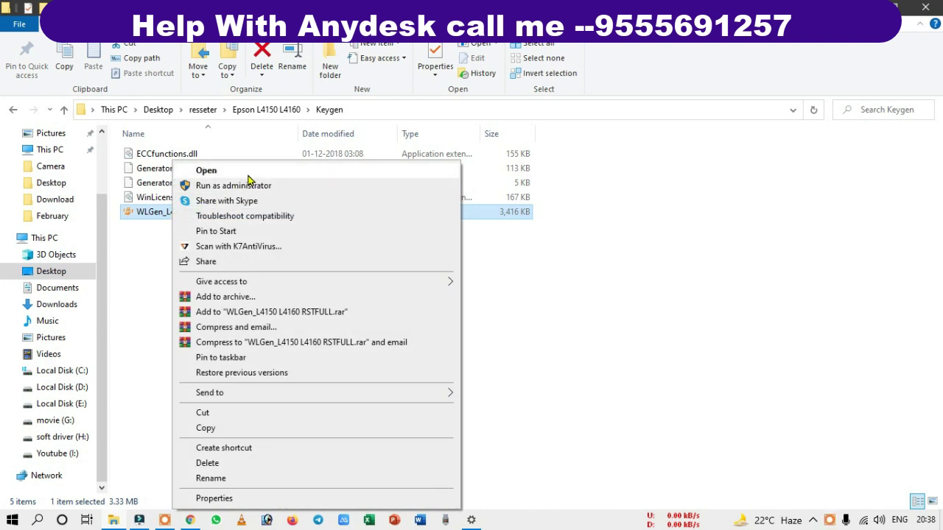
left_click(254, 178)
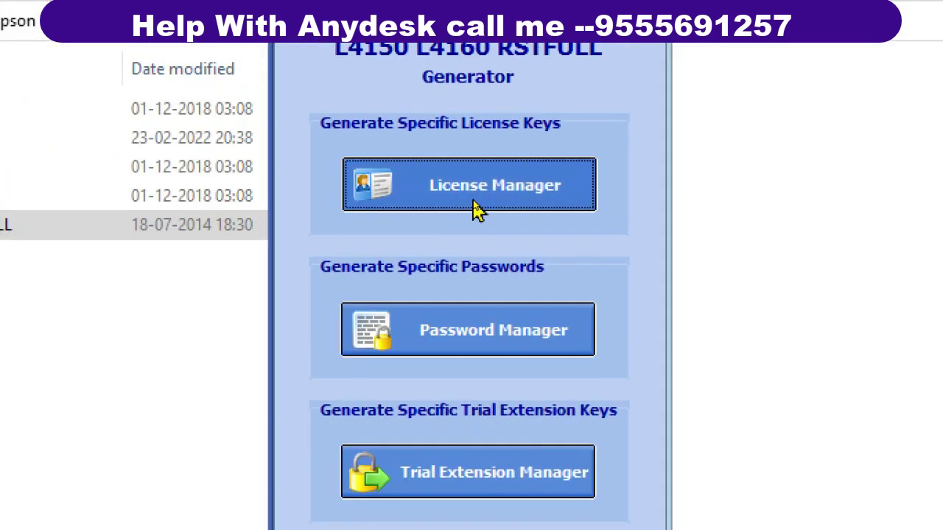
Open the License Manager of the generator and delete the existing customer license.
left_click(475, 210)
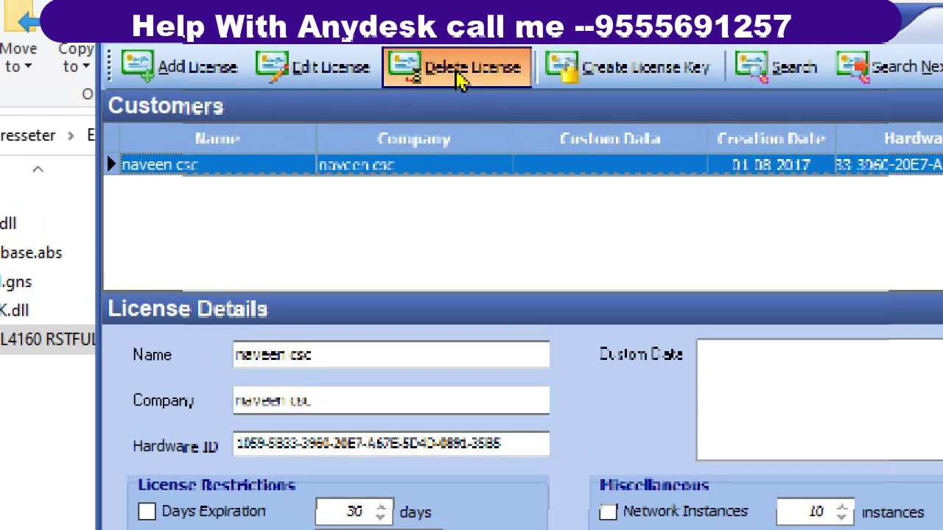
left_click(458, 34)
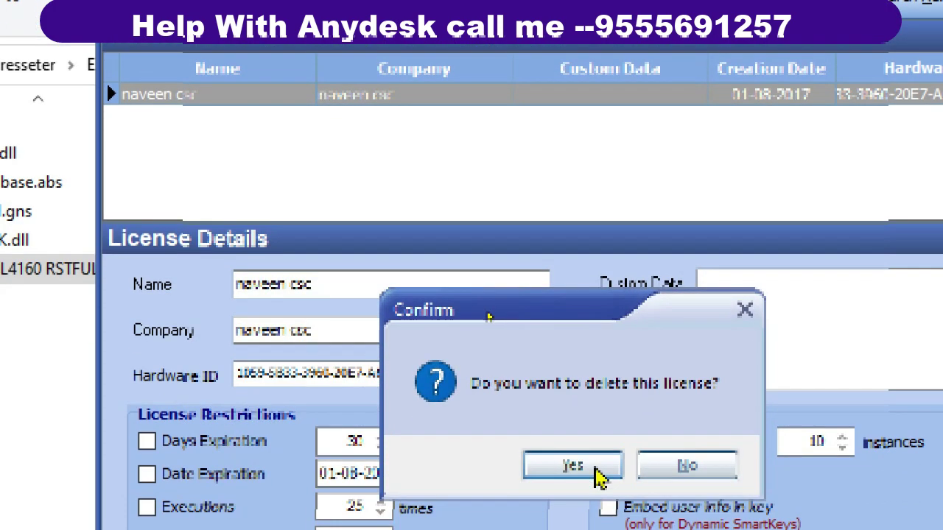
left_click(599, 476)
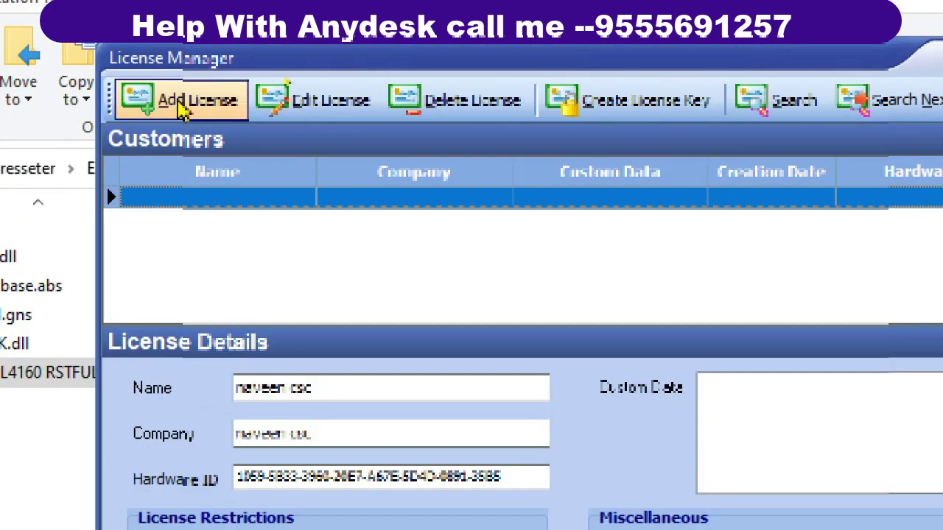
Start a new license with dfgf as the customer and jhkh as the company.
left_click(254, 111)
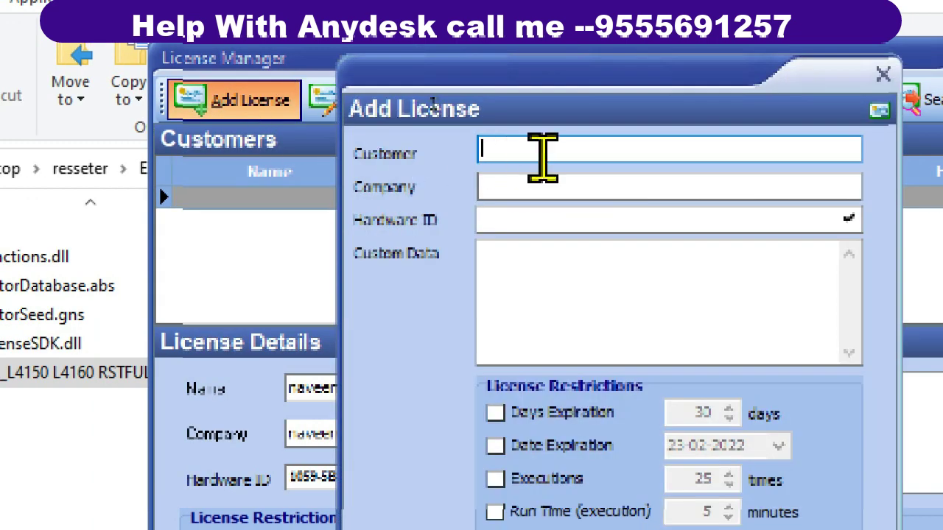
type("dfgf")
left_click(543, 184)
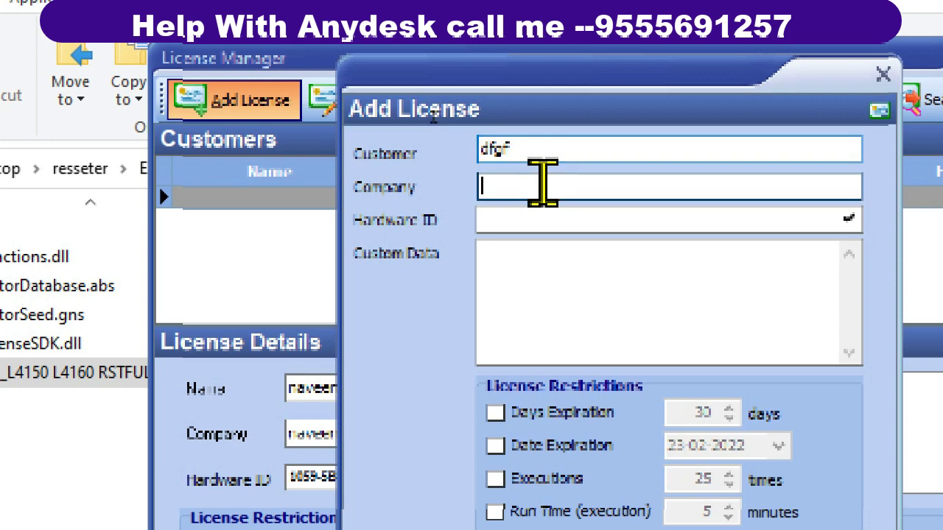
type("fh")
type("kh")
Paste the copied hardware ID into the new license, check its validity, and save the license.
left_click(545, 213)
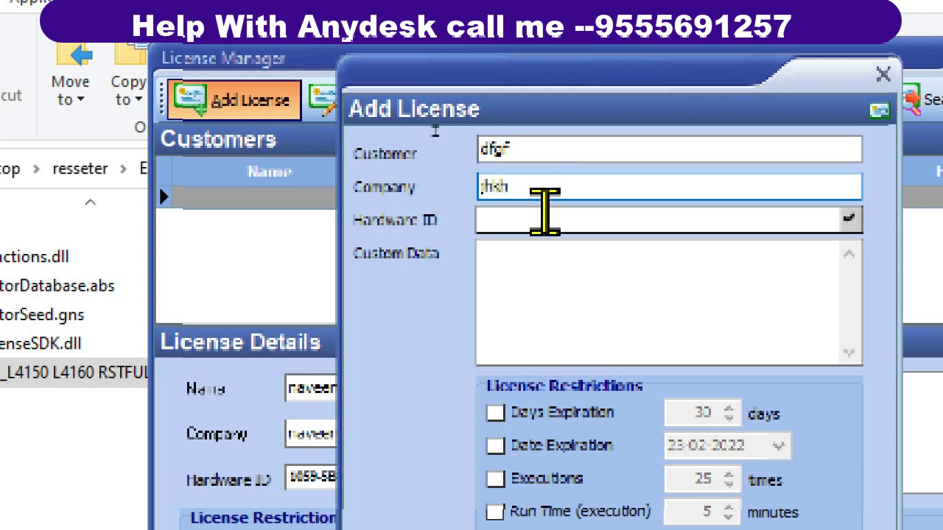
right_click(544, 213)
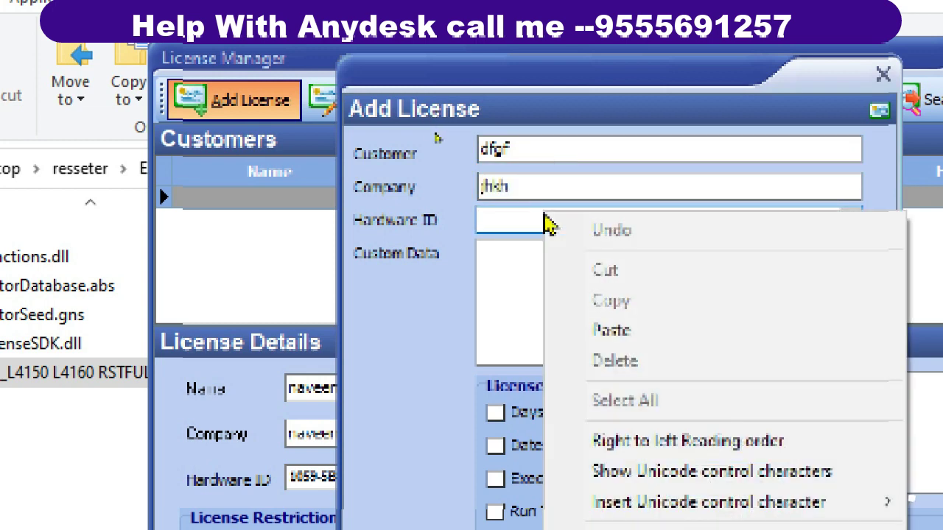
left_click(637, 332)
left_click(848, 224)
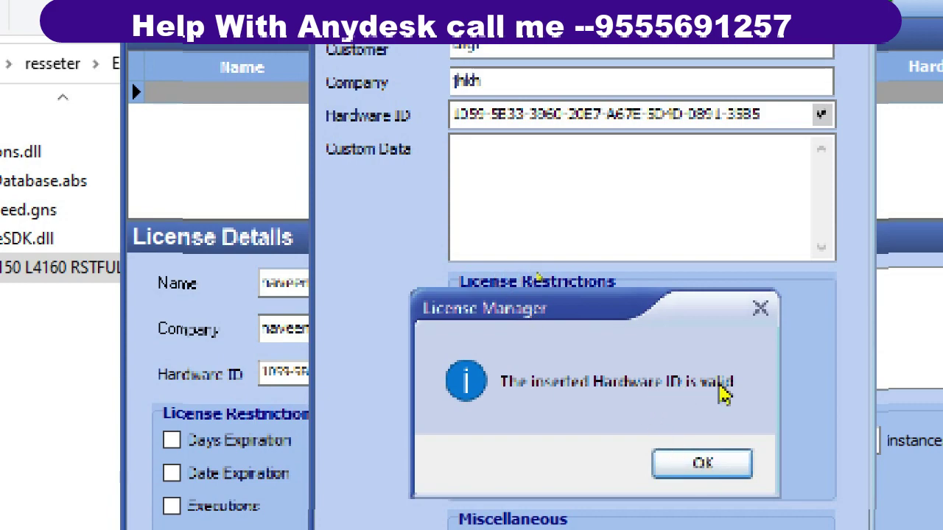
left_click(703, 460)
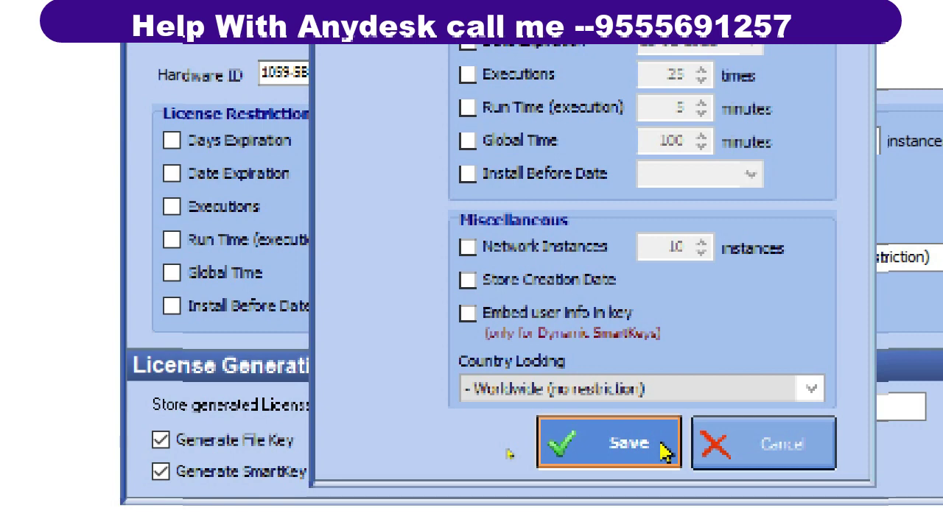
left_click(663, 508)
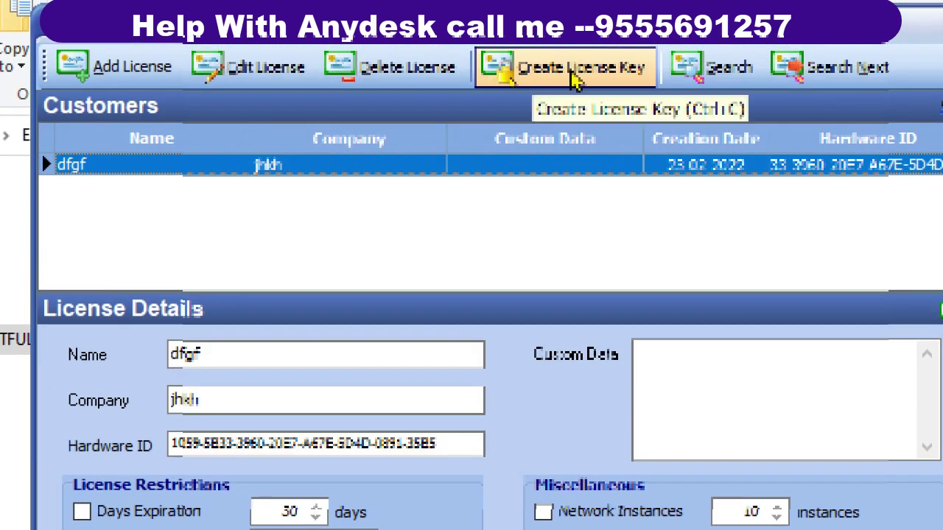
Create the license key for the dfgf license, and close the License Manager and the generator.
left_click(589, 77)
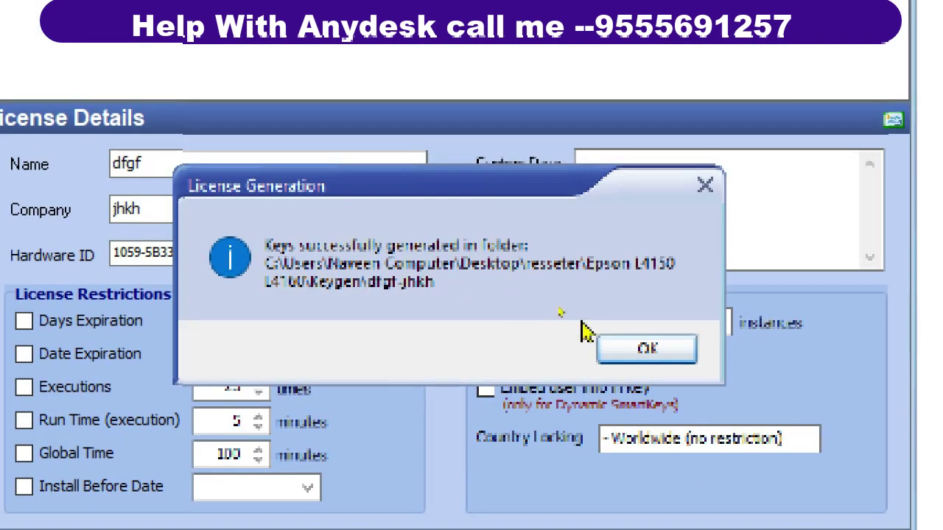
left_click(574, 312)
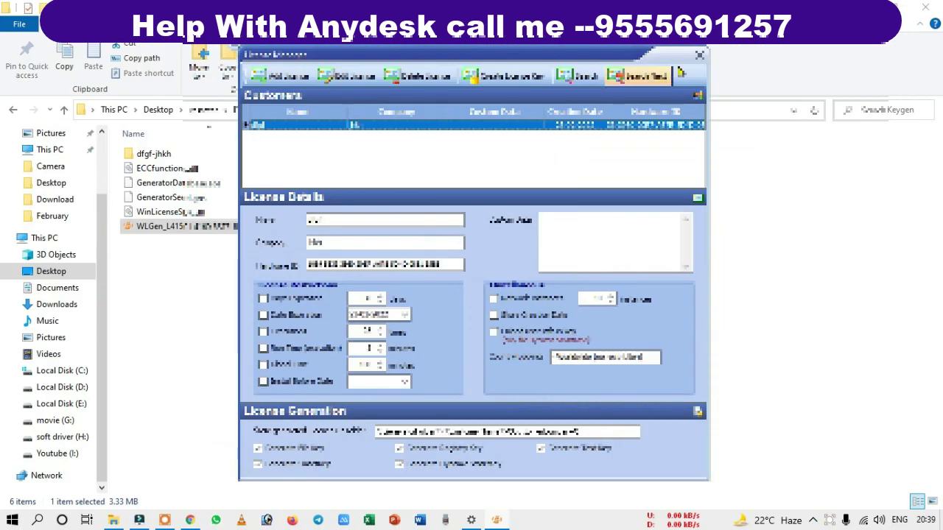
left_click(634, 76)
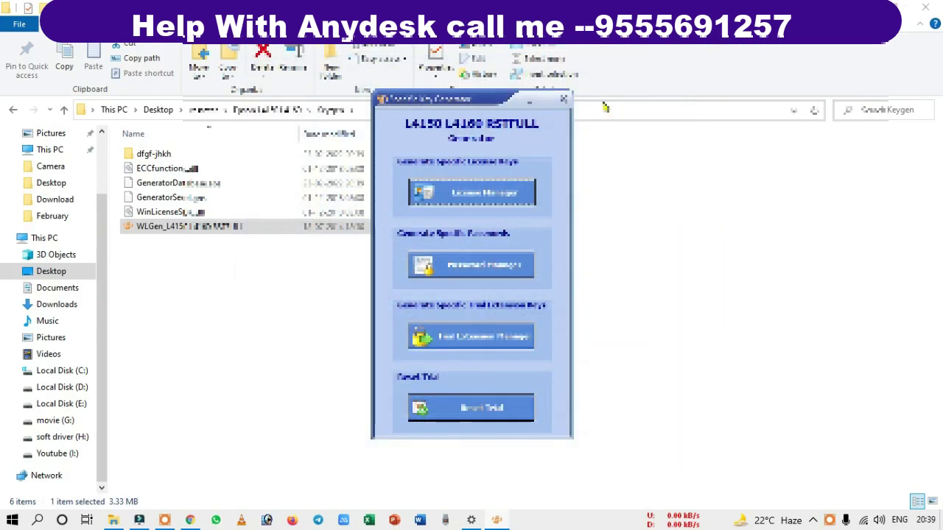
left_click(563, 99)
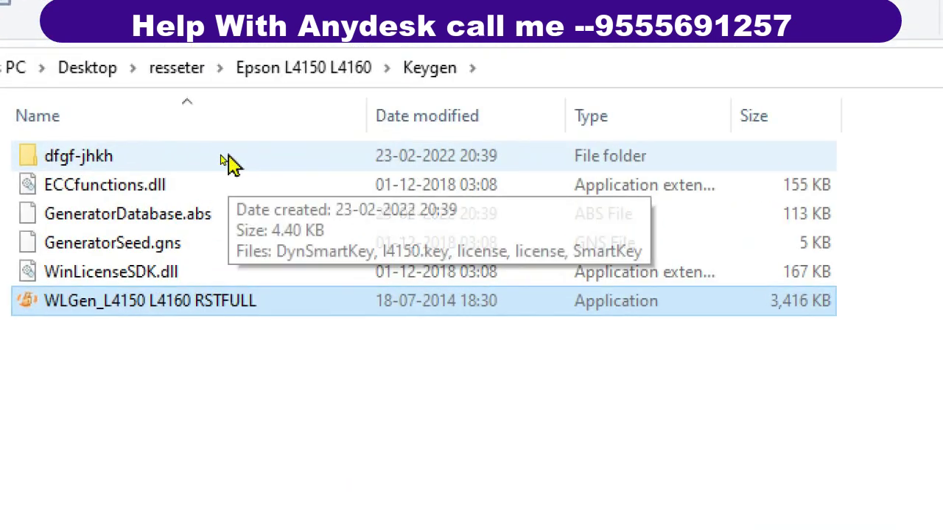
Copy all the generated key and license files from the dfgf-jhkh folder inside Keygen.
left_click(196, 155)
double_click(196, 154)
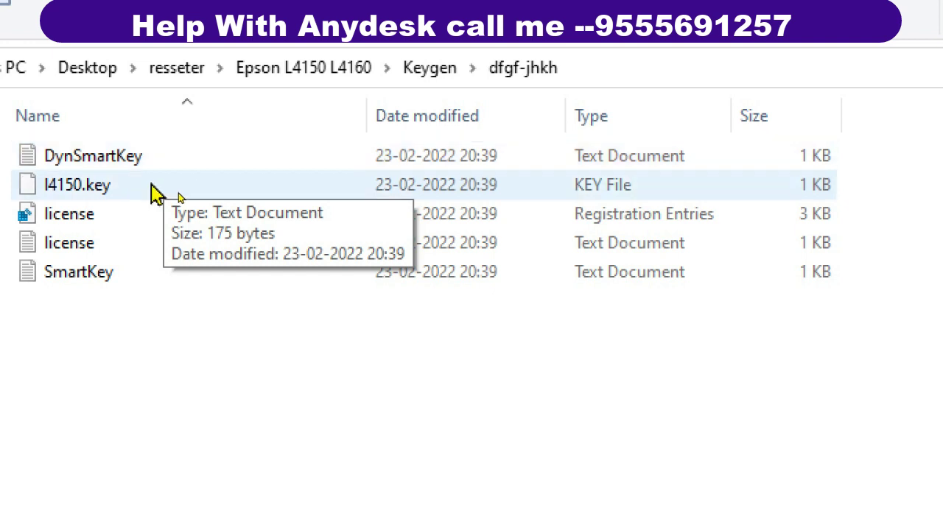
left_click_drag(117, 296, 202, 155)
right_click(163, 171)
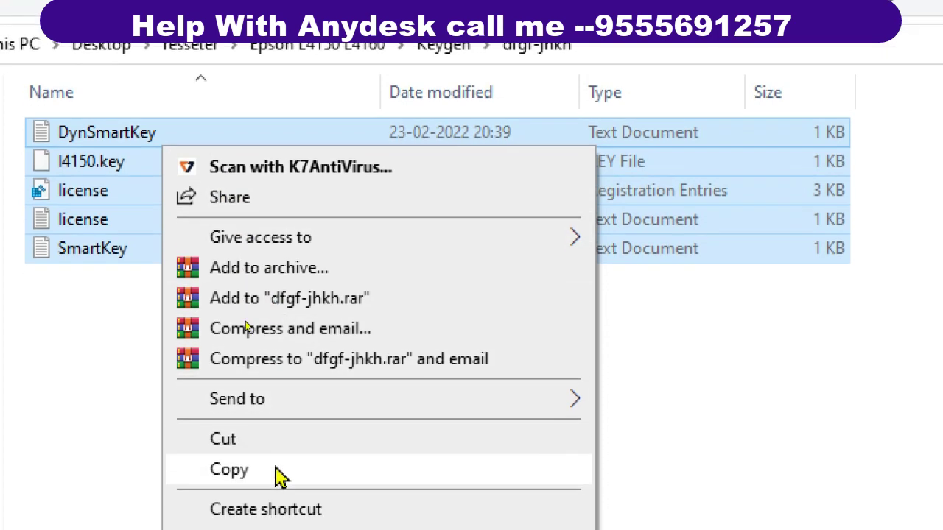
left_click(280, 501)
Paste the copied license files into the inner Epson L4150 L4160 folder, replacing the files with the same names.
key("alt+Up")
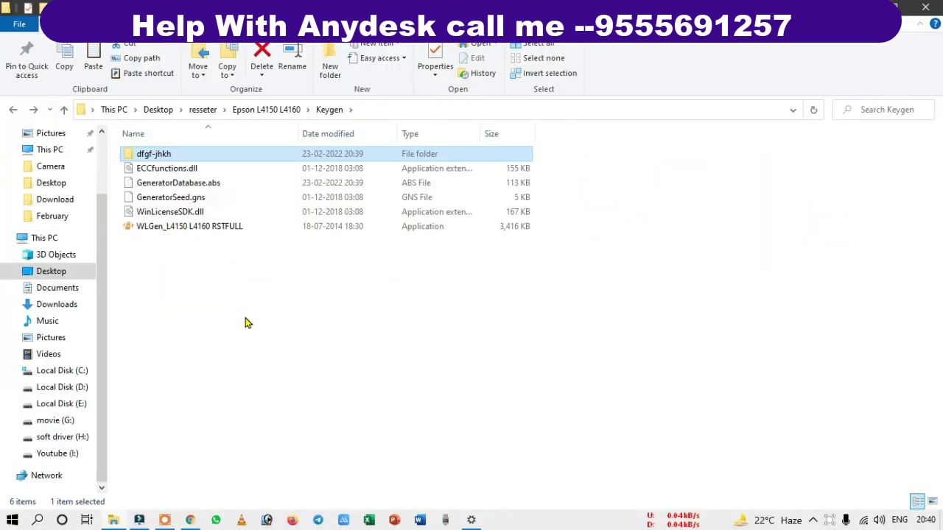
key("alt+Up")
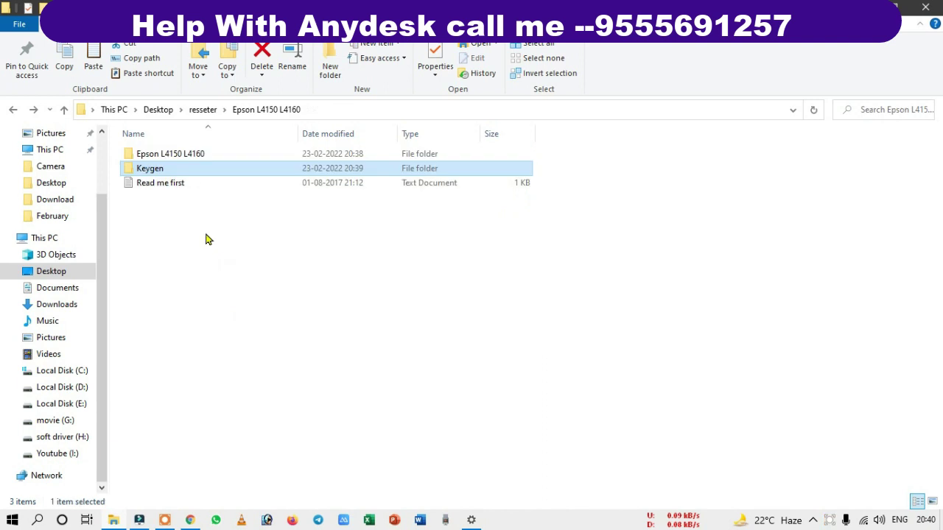
left_click(193, 154)
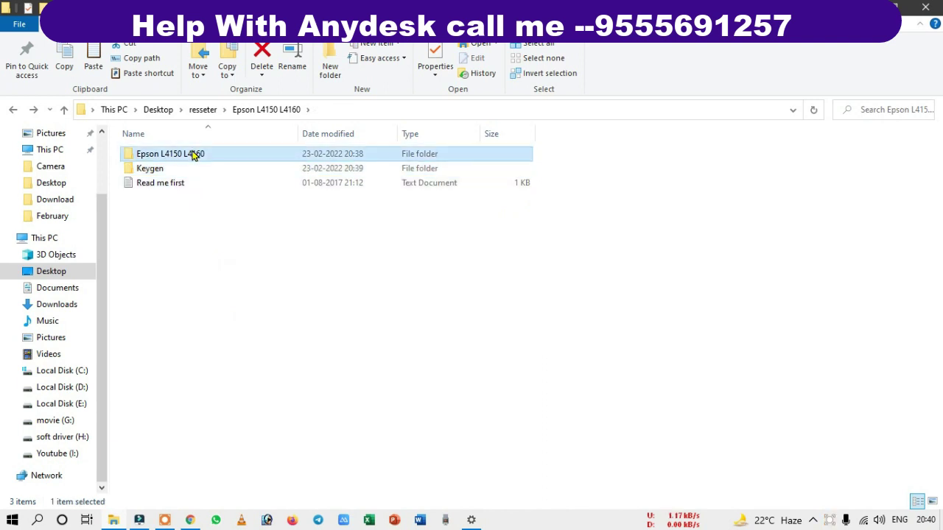
right_click(193, 155)
left_click(210, 157)
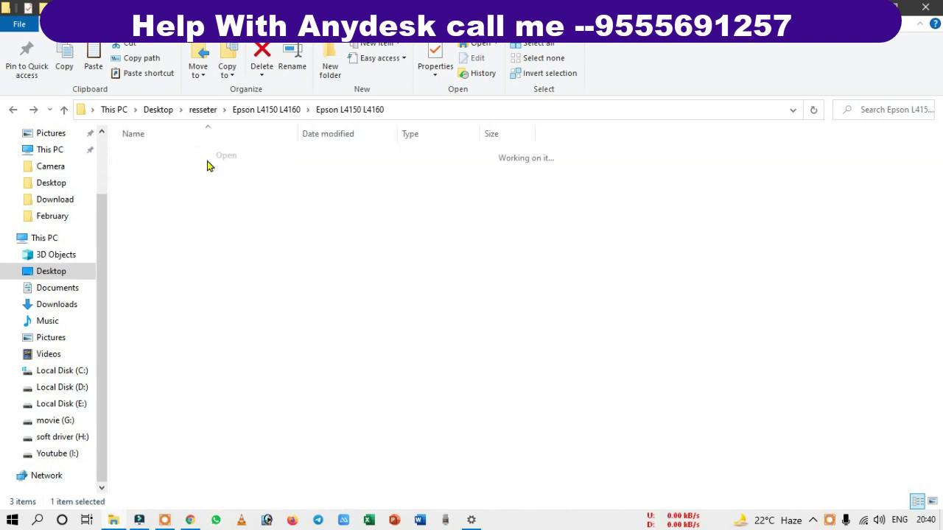
right_click(214, 403)
left_click(263, 299)
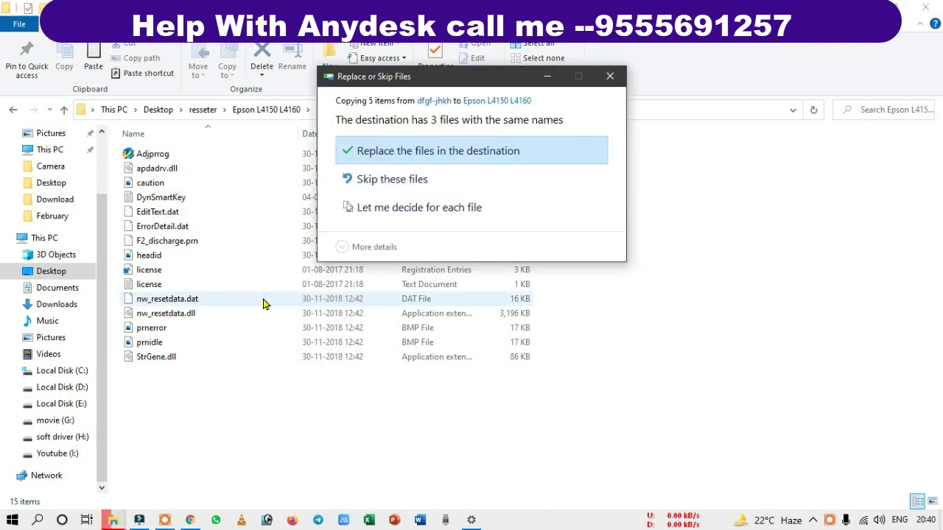
left_click(423, 152)
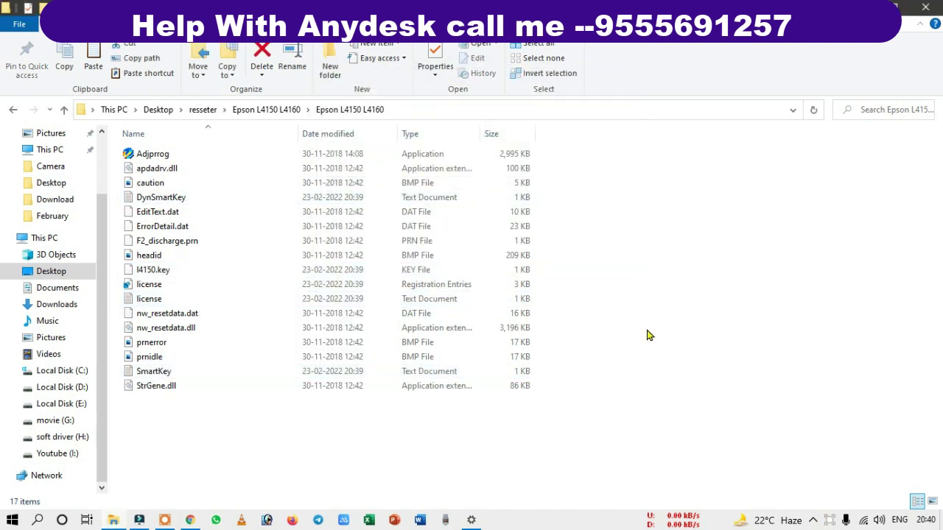
Run the Adjprrog application from the inner Epson L4150 L4160 folder and dismiss the registration notice.
left_click(169, 155)
right_click(169, 148)
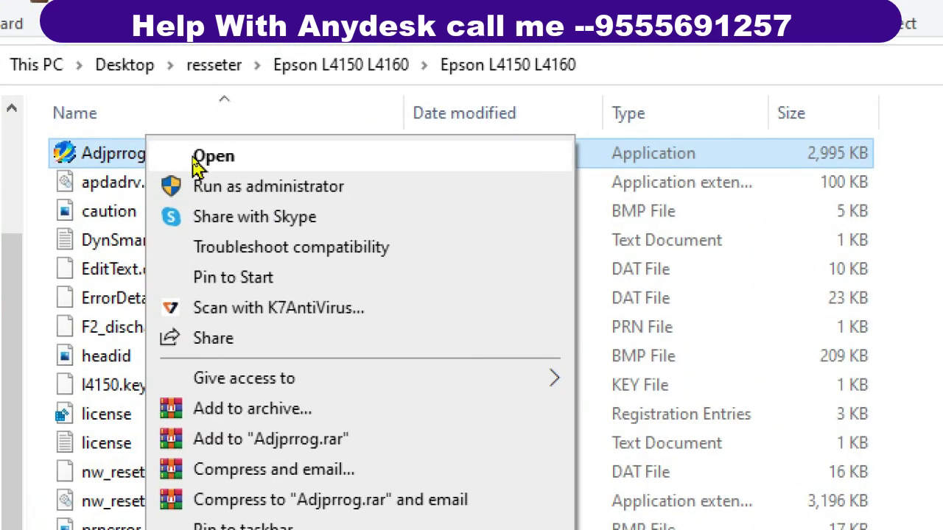
left_click(198, 156)
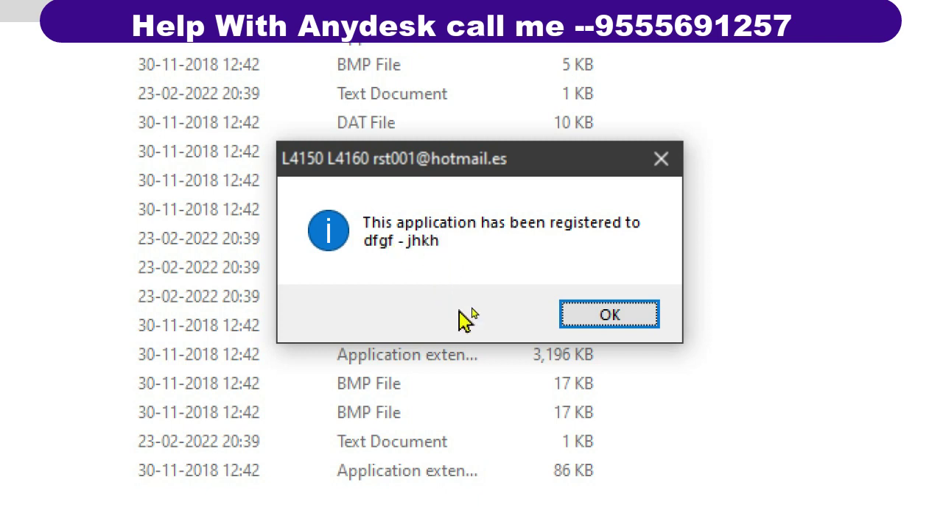
left_click(621, 318)
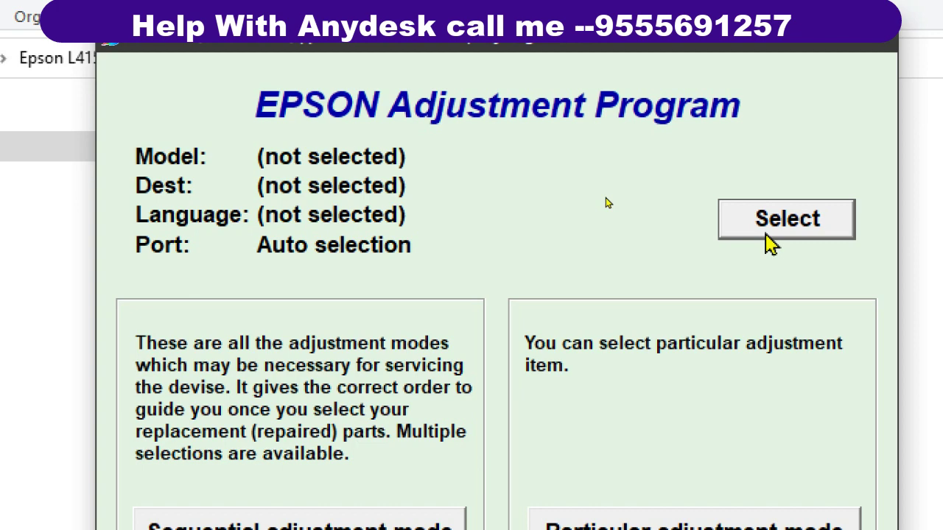
Set the printer model to L4150 and the port to USB001 (L3110 Series), and confirm the selection.
left_click(769, 232)
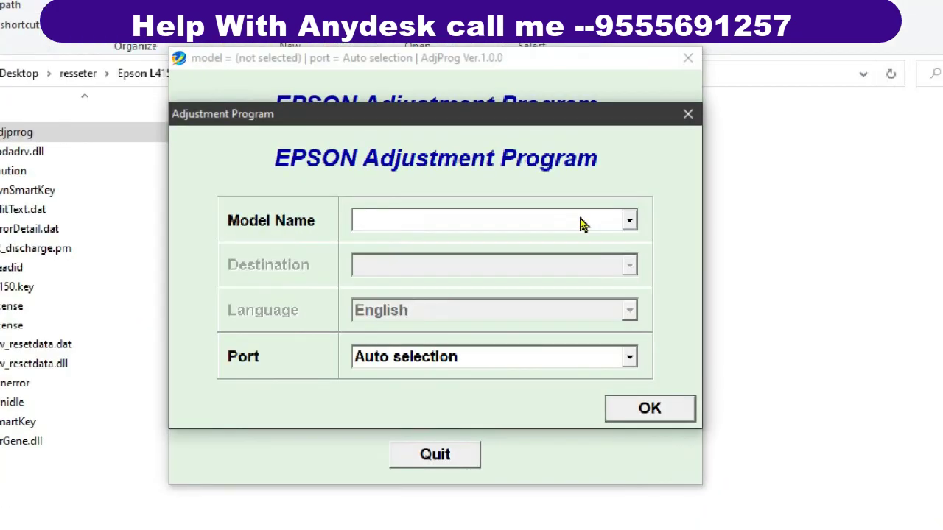
left_click(582, 220)
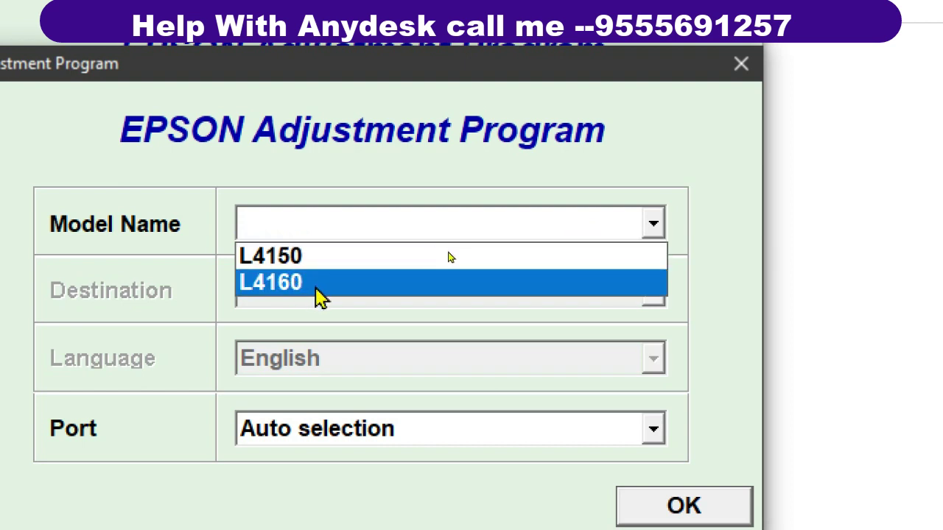
left_click(314, 263)
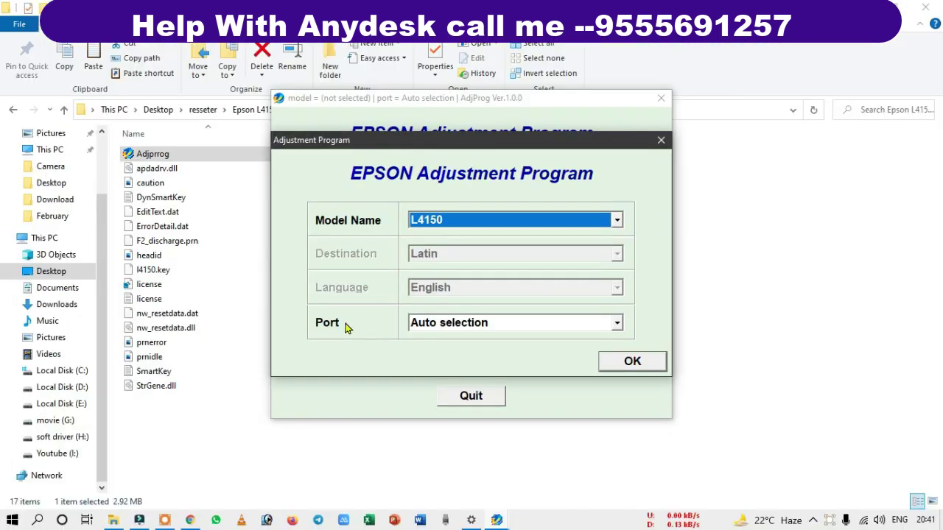
left_click(446, 331)
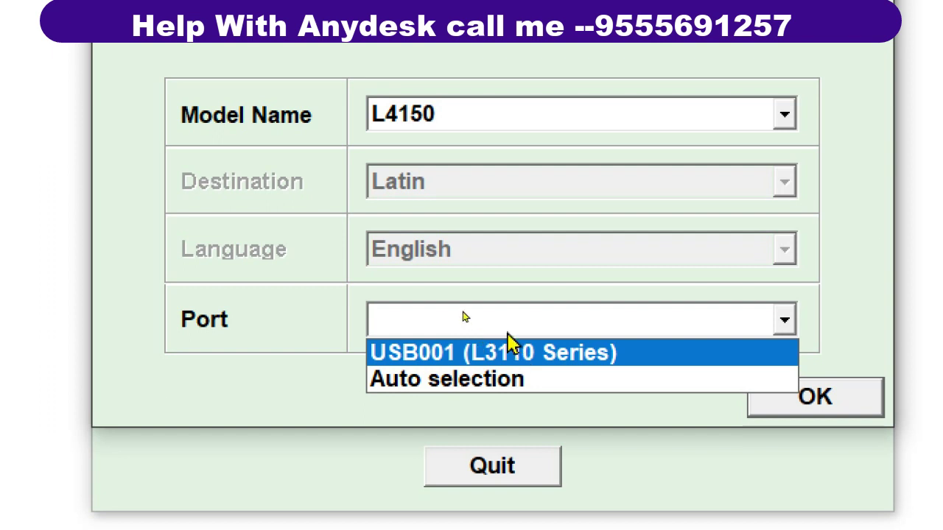
left_click(573, 359)
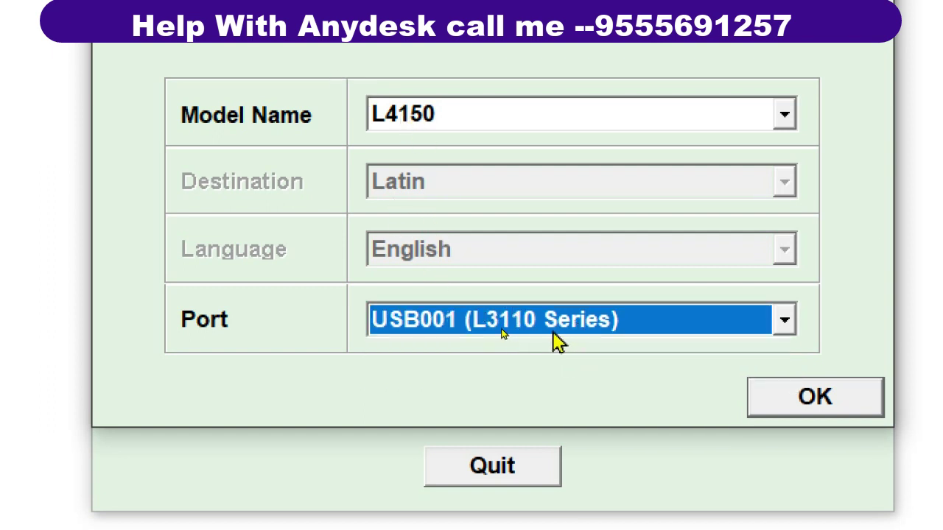
left_click(820, 413)
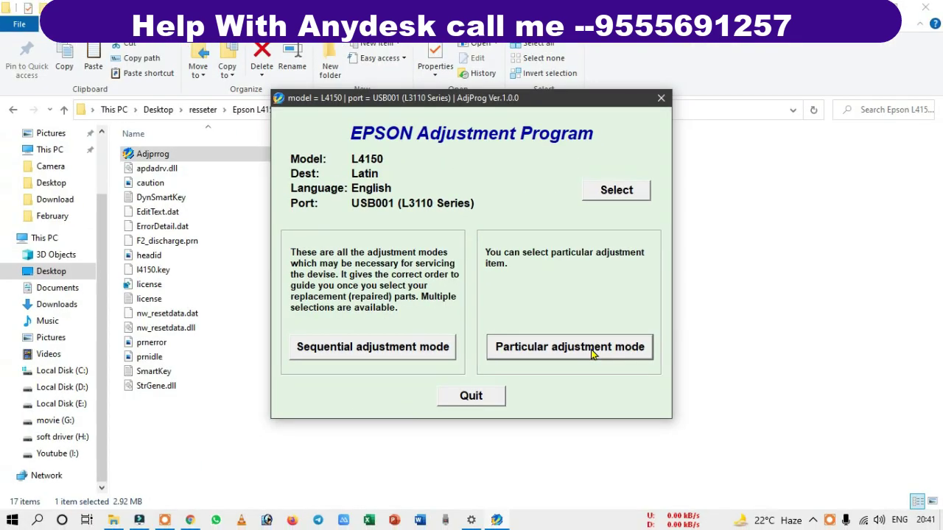
Open the Waste ink pad counter maintenance item in Particular adjustment mode.
left_click(593, 350)
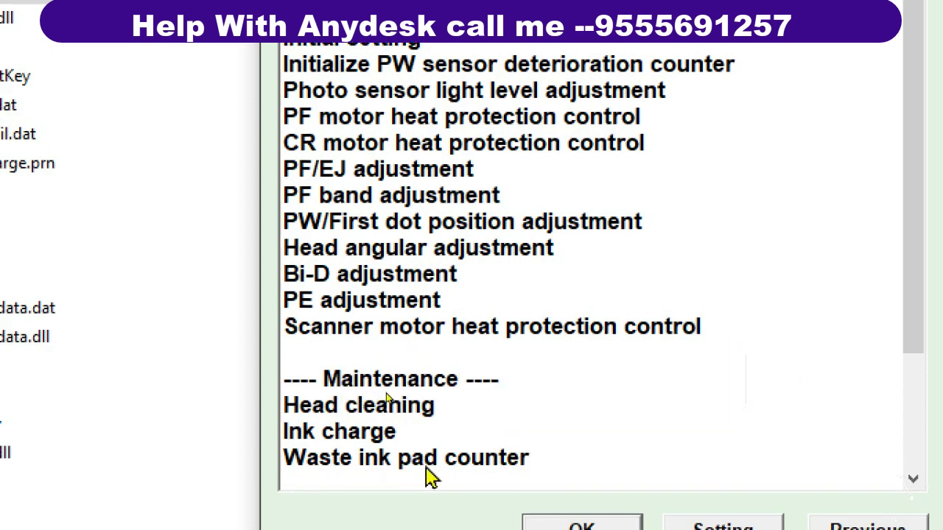
left_click(377, 464)
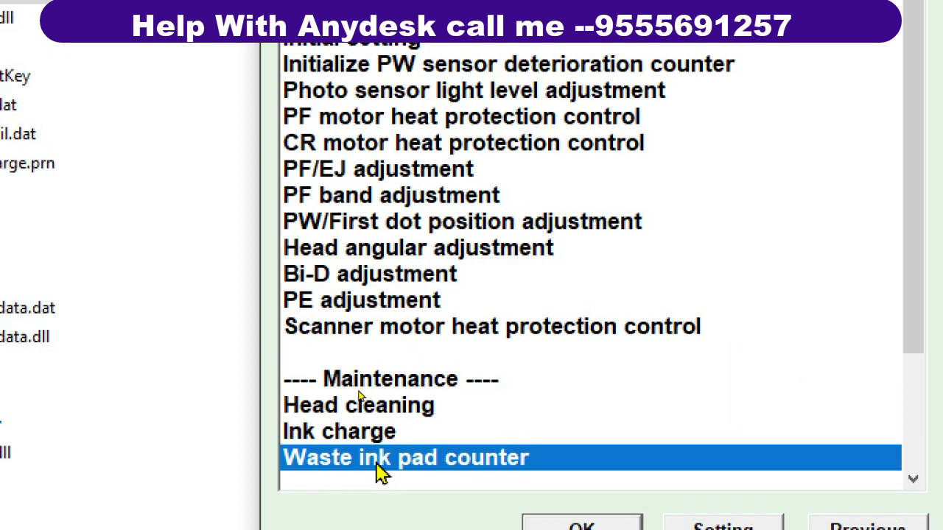
left_click(600, 525)
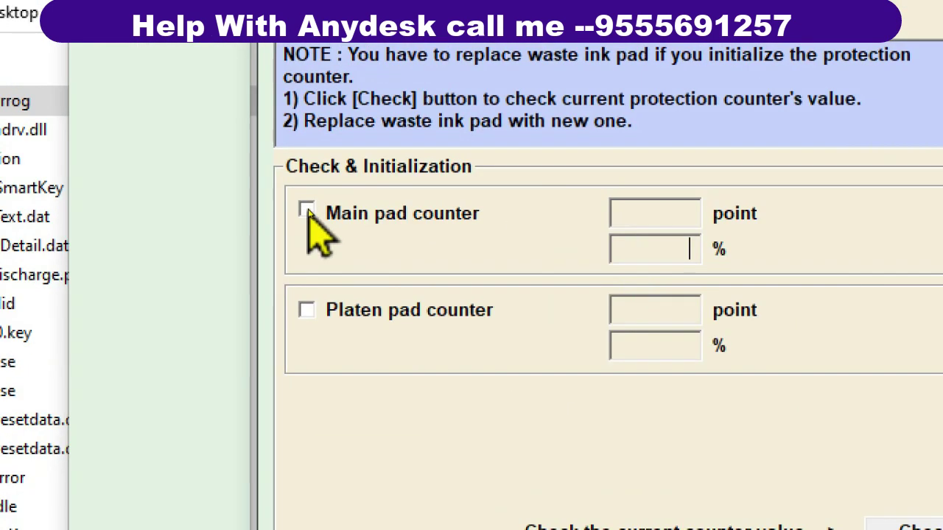
Select the main pad counter and the platen pad counter and check their current values.
left_click(307, 212)
left_click(307, 309)
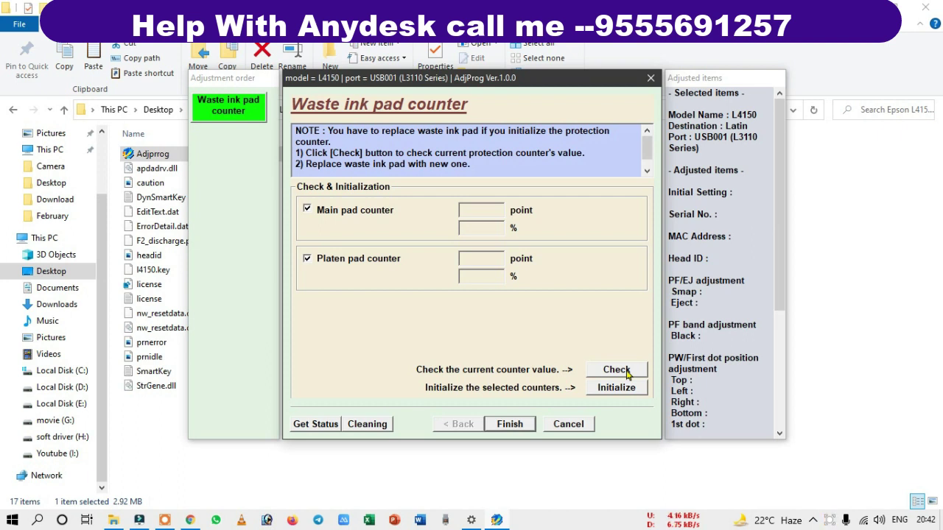
left_click(627, 376)
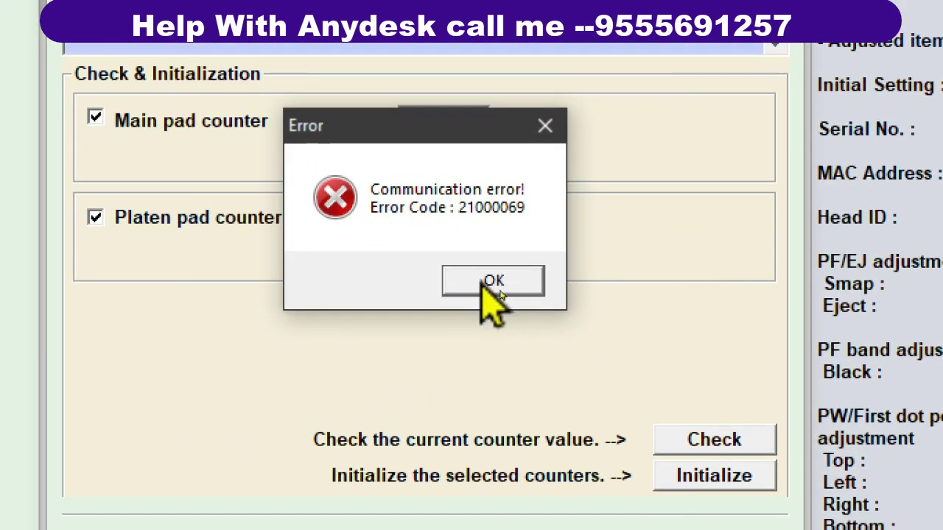
left_click(487, 282)
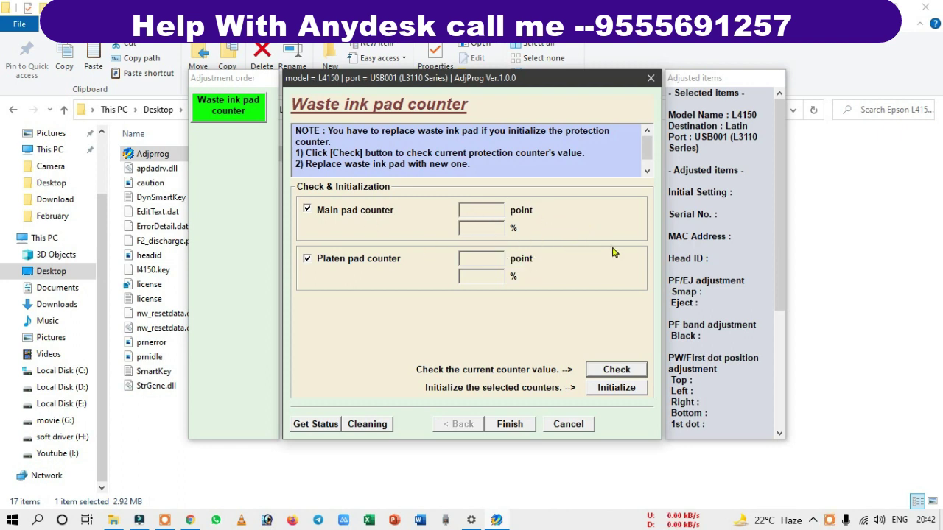
Try to initialize the selected main and platen pad counters.
left_click(474, 227)
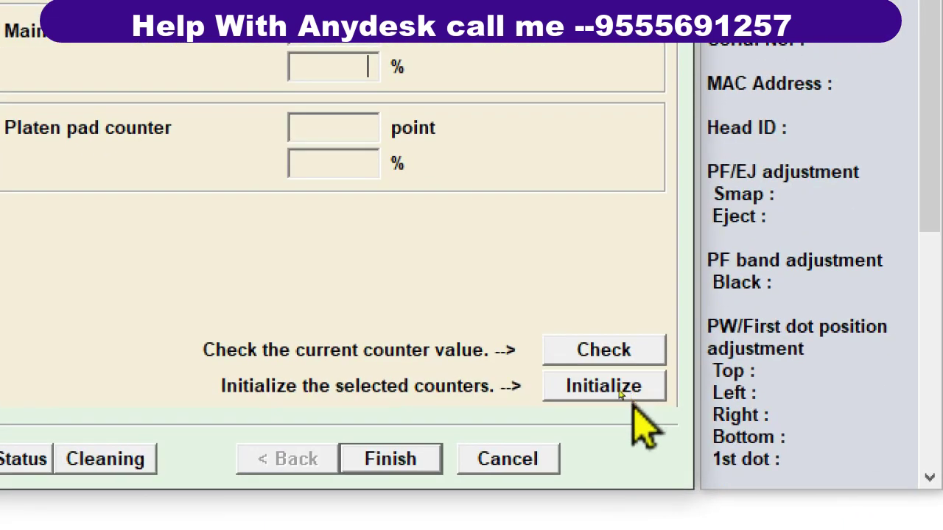
left_click(614, 389)
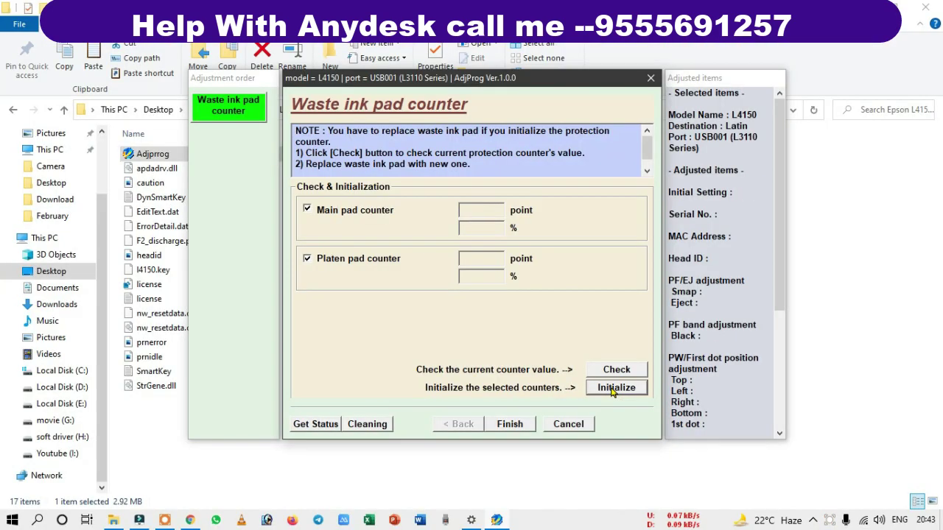
left_click(613, 390)
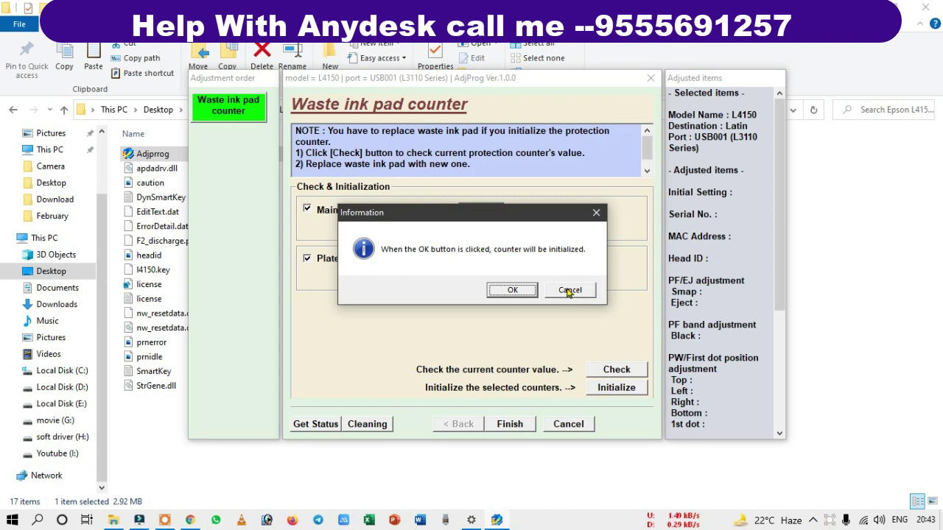
left_click(569, 290)
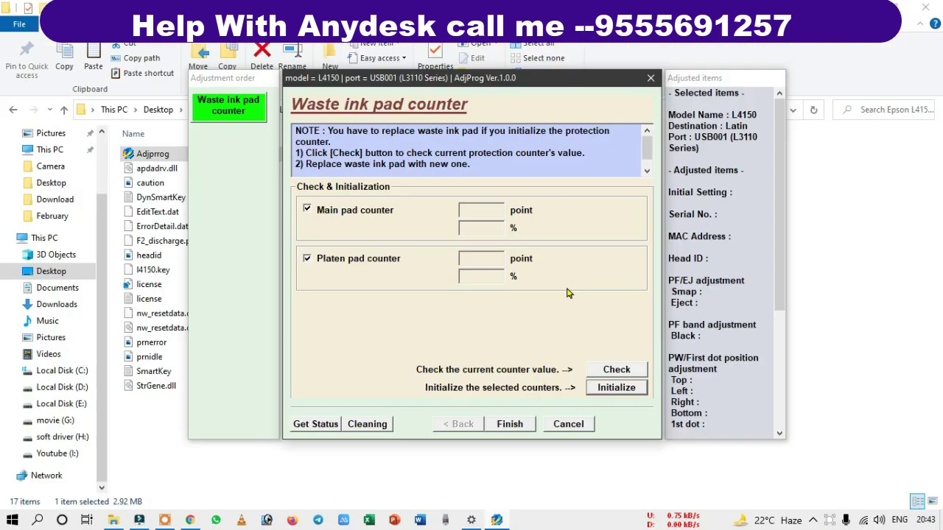
Finish the waste ink pad counter adjustment and close the Adjustment Program.
left_click(509, 424)
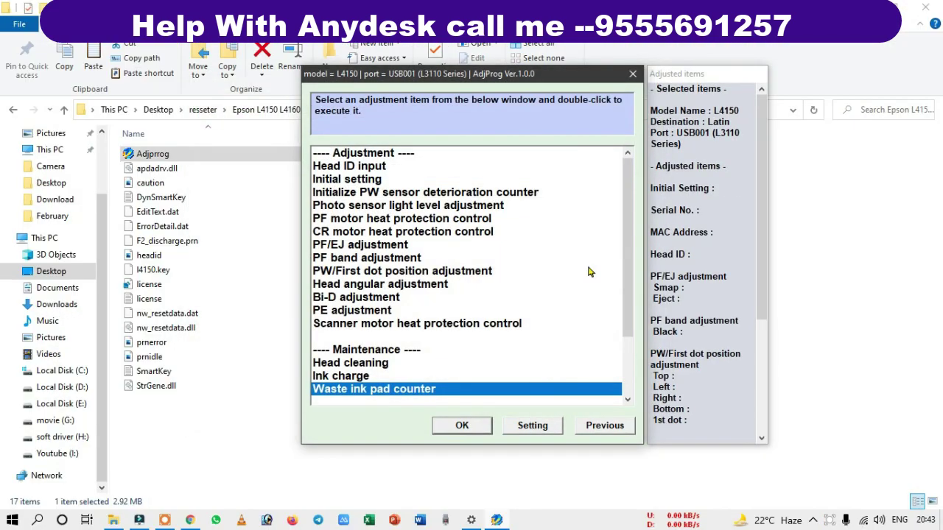
left_click(632, 73)
left_click(661, 94)
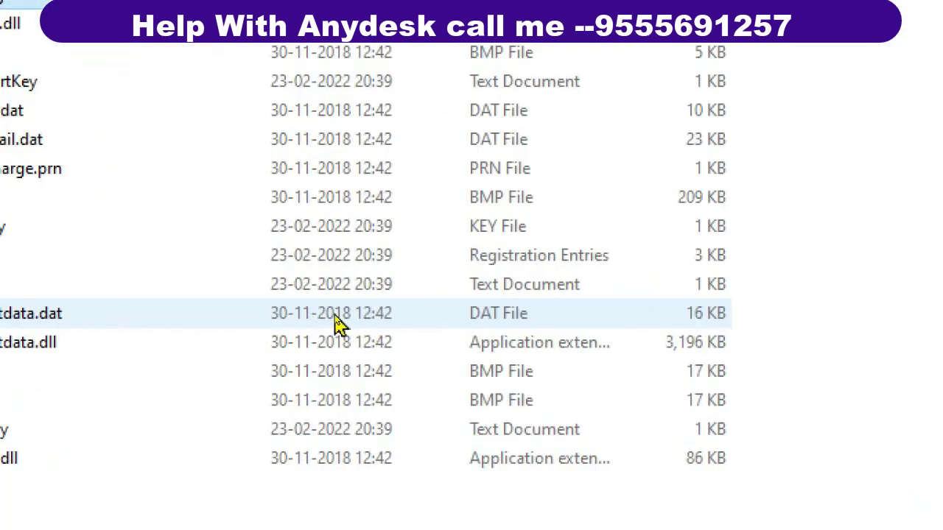
Open the Read me first file in the outer Epson L4150 L4160 folder, highlight the contact phone number, and close the file.
key("alt+Up")
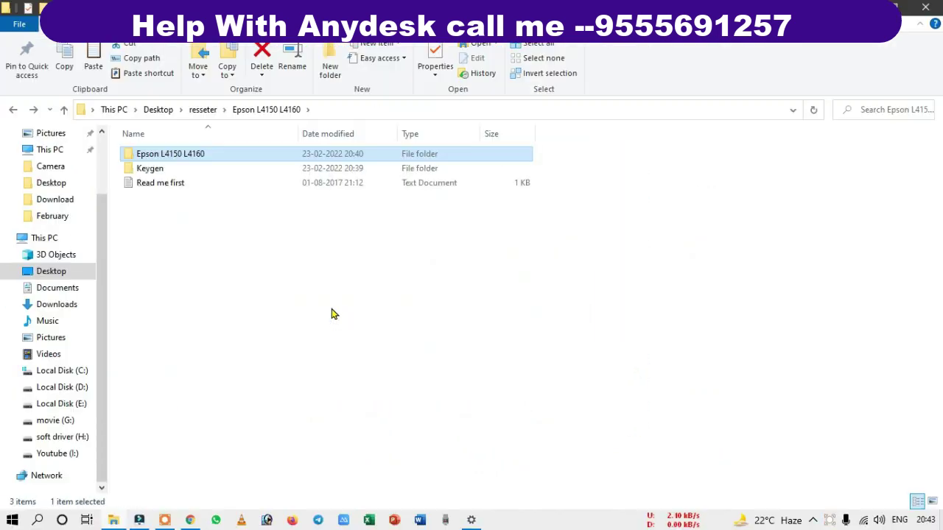
double_click(204, 184)
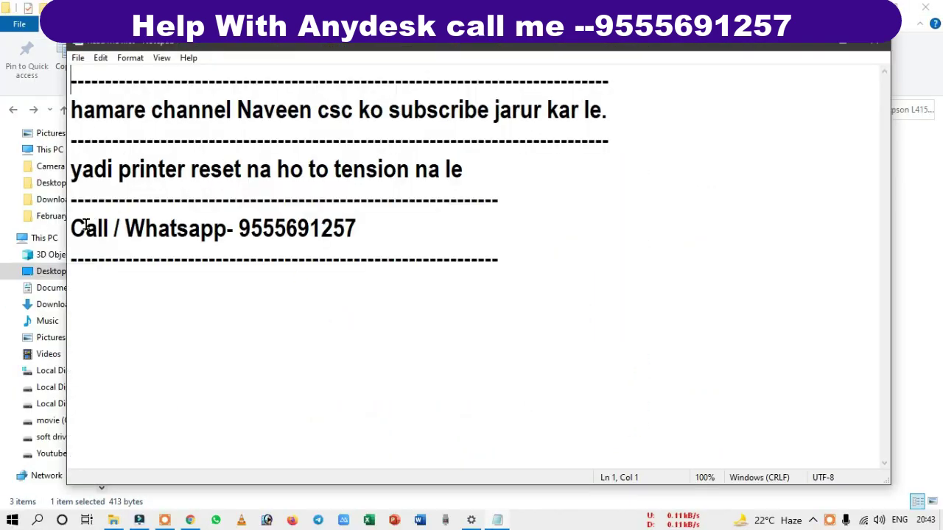
left_click_drag(356, 228, 238, 228)
left_click(617, 224)
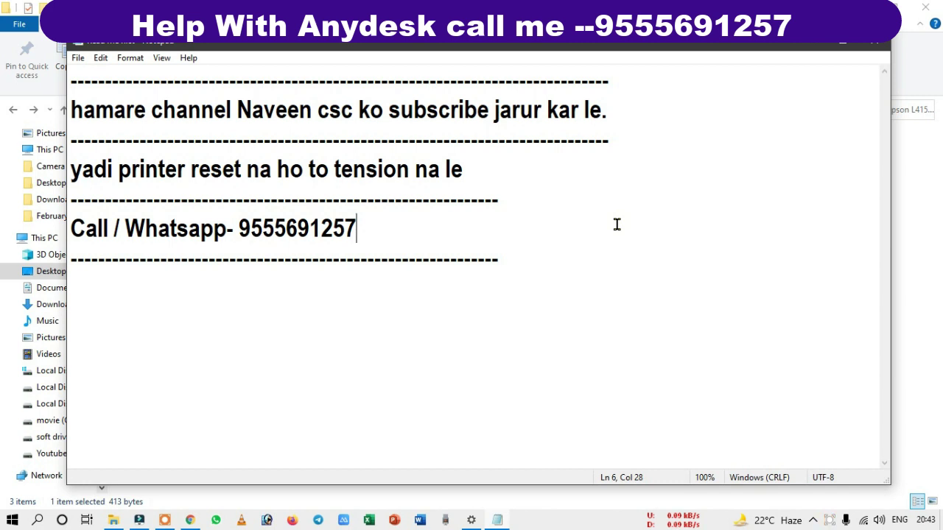
key("shift+Left")
key("shift+Left")
key("shift+Left")
key("shift+Left")
key("shift+Left")
key("shift+Left")
key("shift+Left")
key("shift+Left")
key("shift+Left")
key("shift+Left")
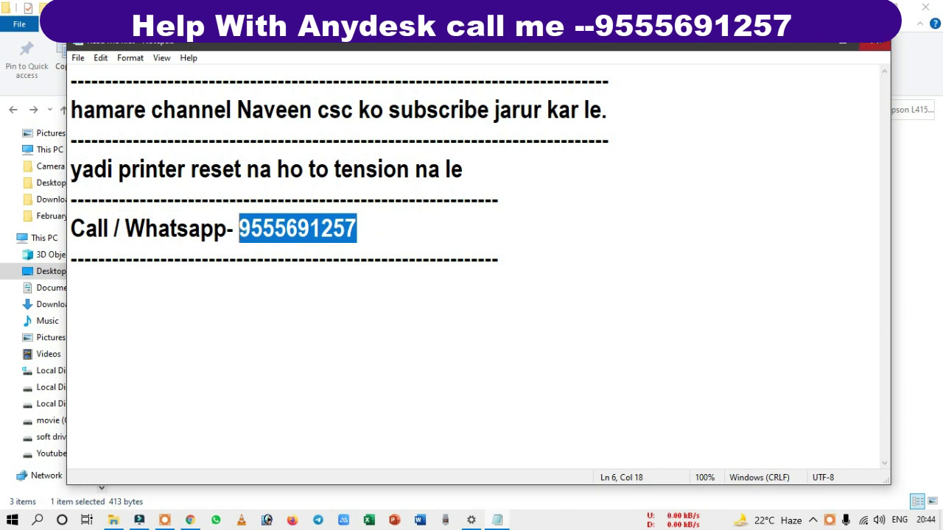
left_click(874, 44)
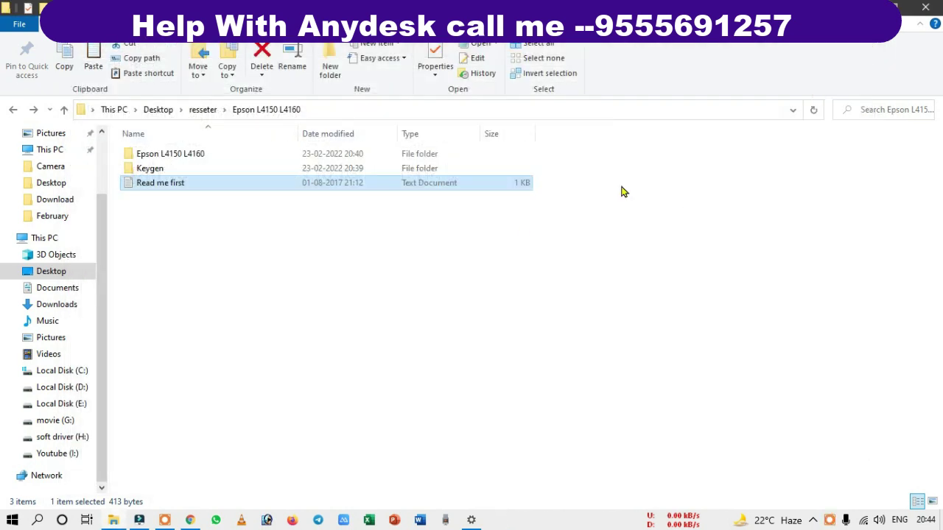
Go back to the resseter folder and highlight all the Epson resetter items, clearing the selection at the end.
left_click(12, 110)
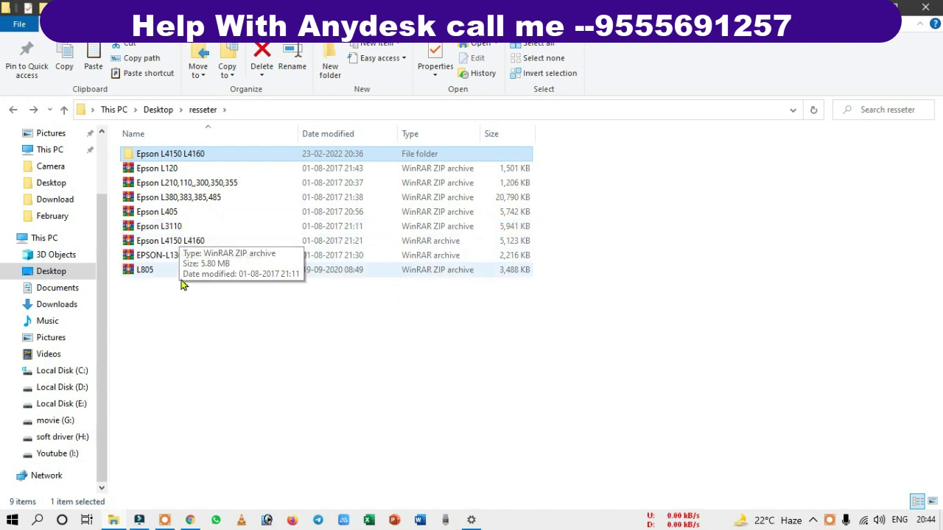
left_click_drag(175, 291, 253, 153)
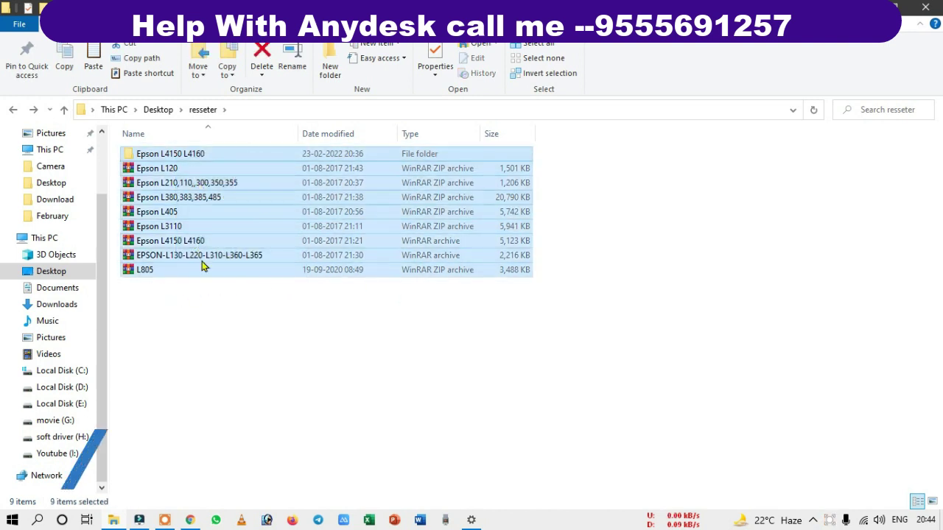
left_click(231, 361)
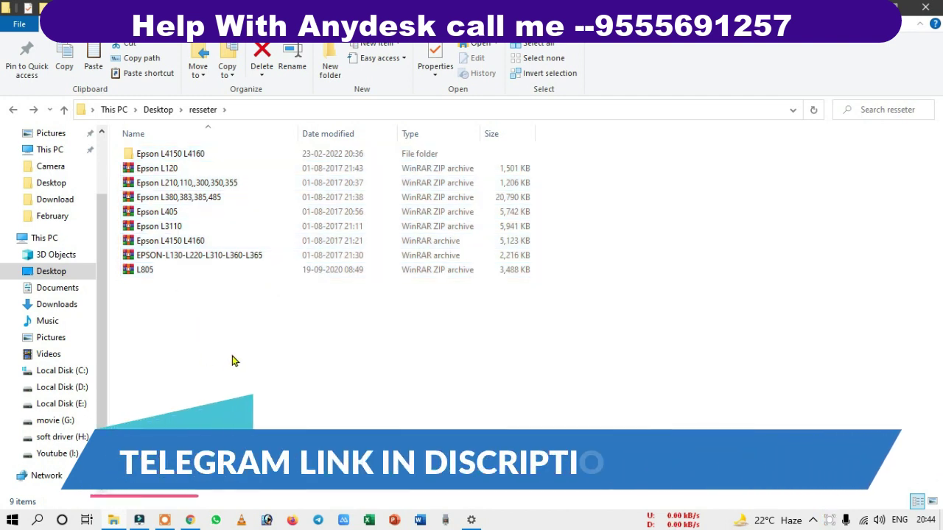